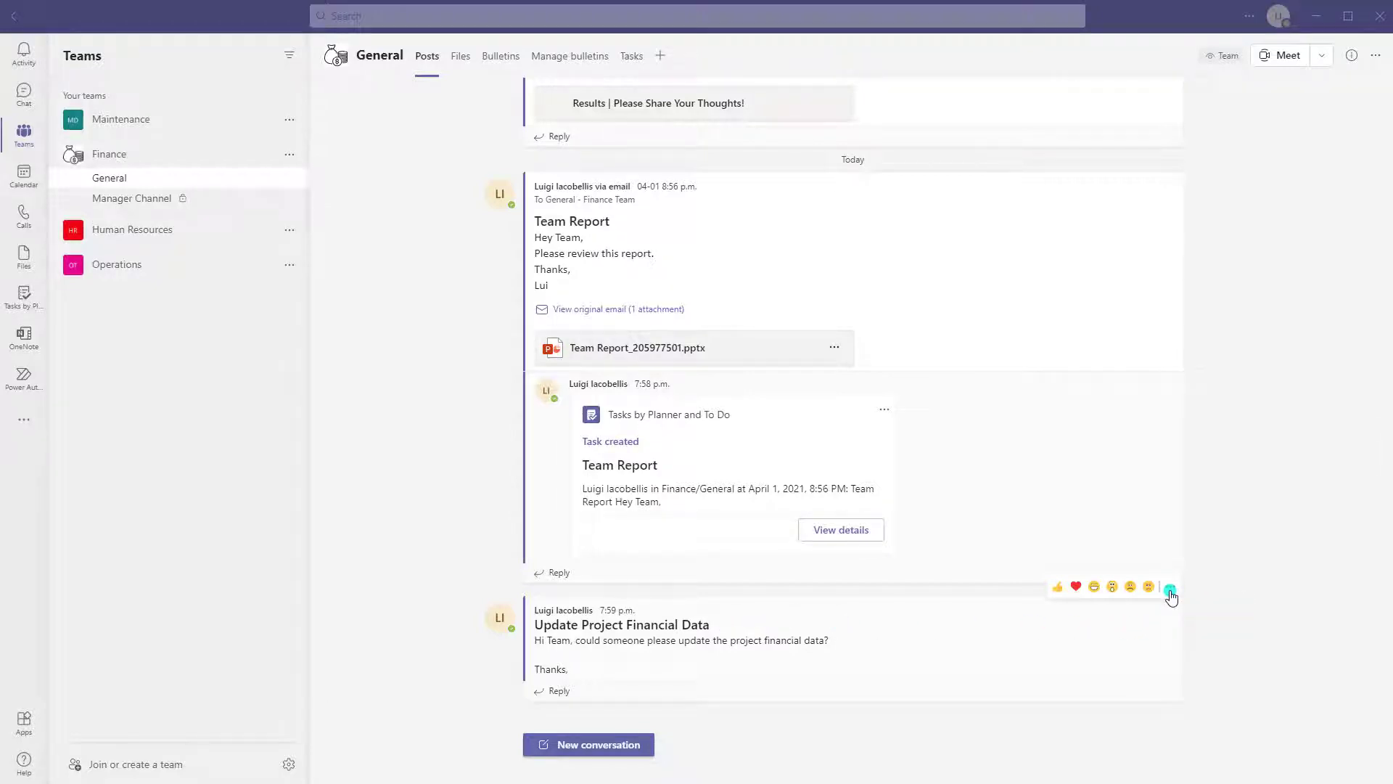
Start a task from the "Update Project Financial Data" post and append "ASAP" to its title
click(1170, 592)
mouse_move(1144, 593)
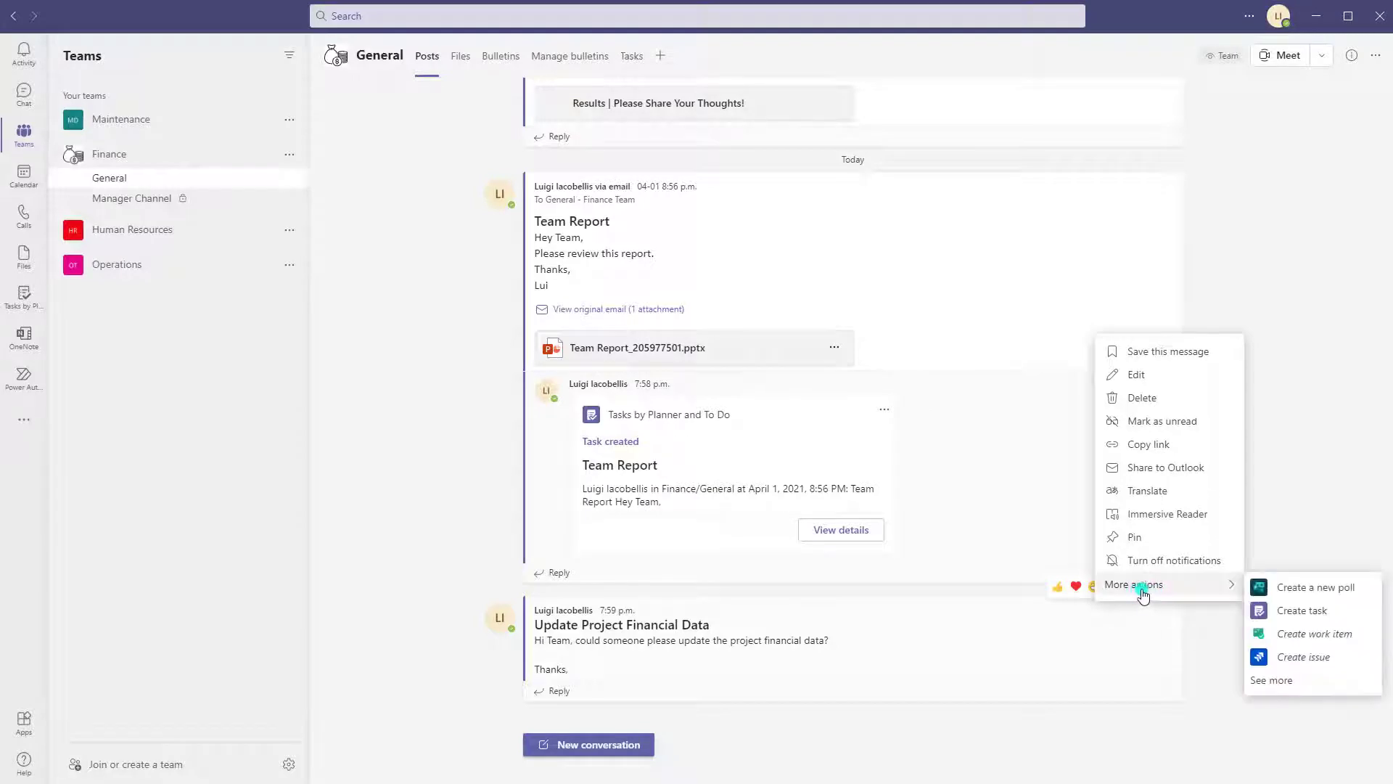
click(1313, 613)
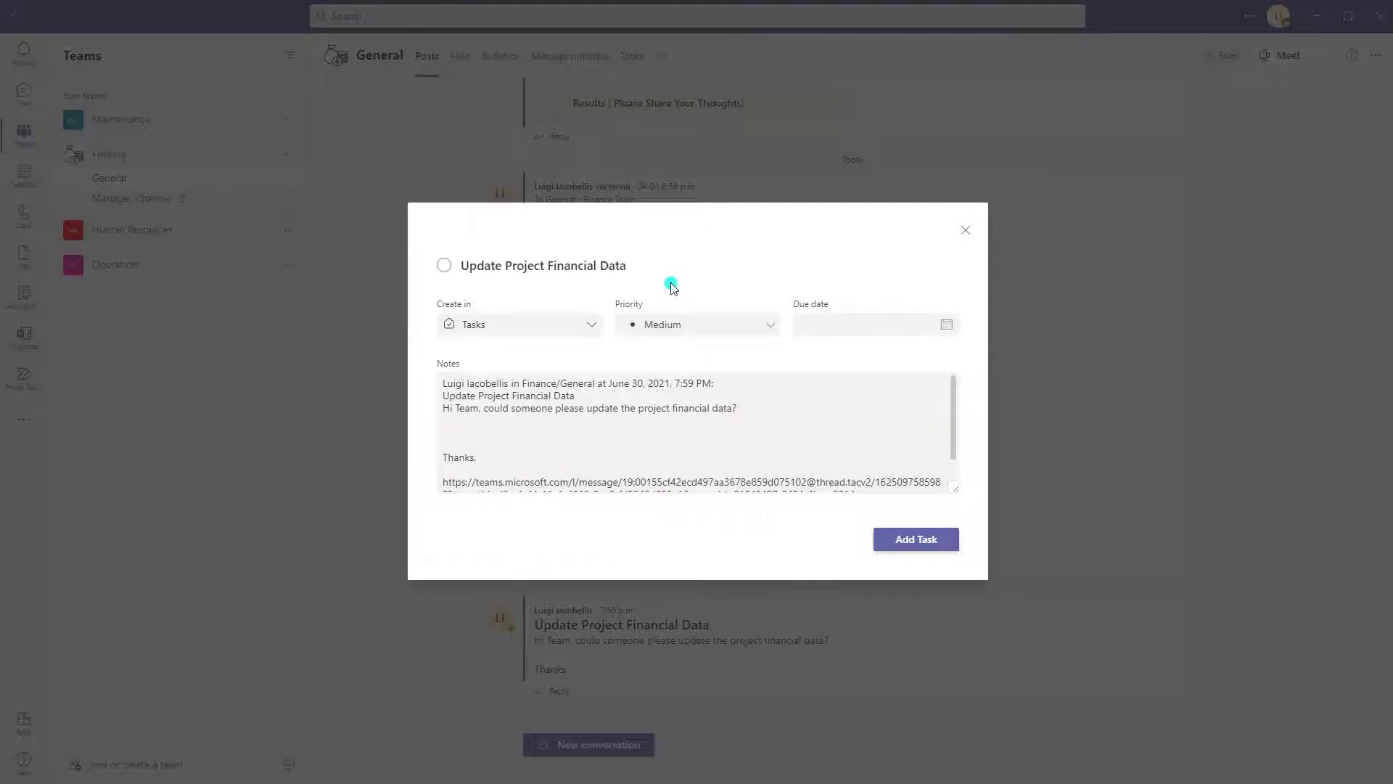
click(635, 264)
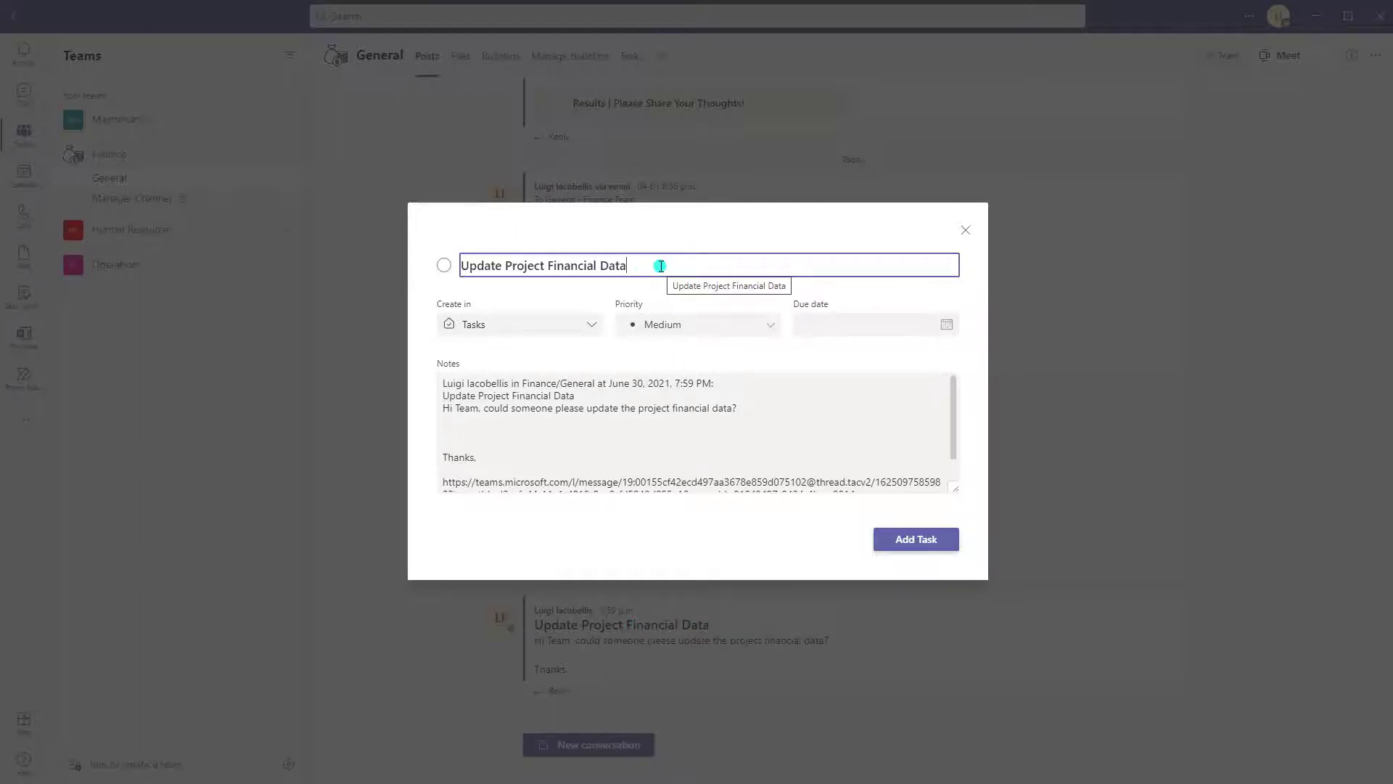
text(ASAP)
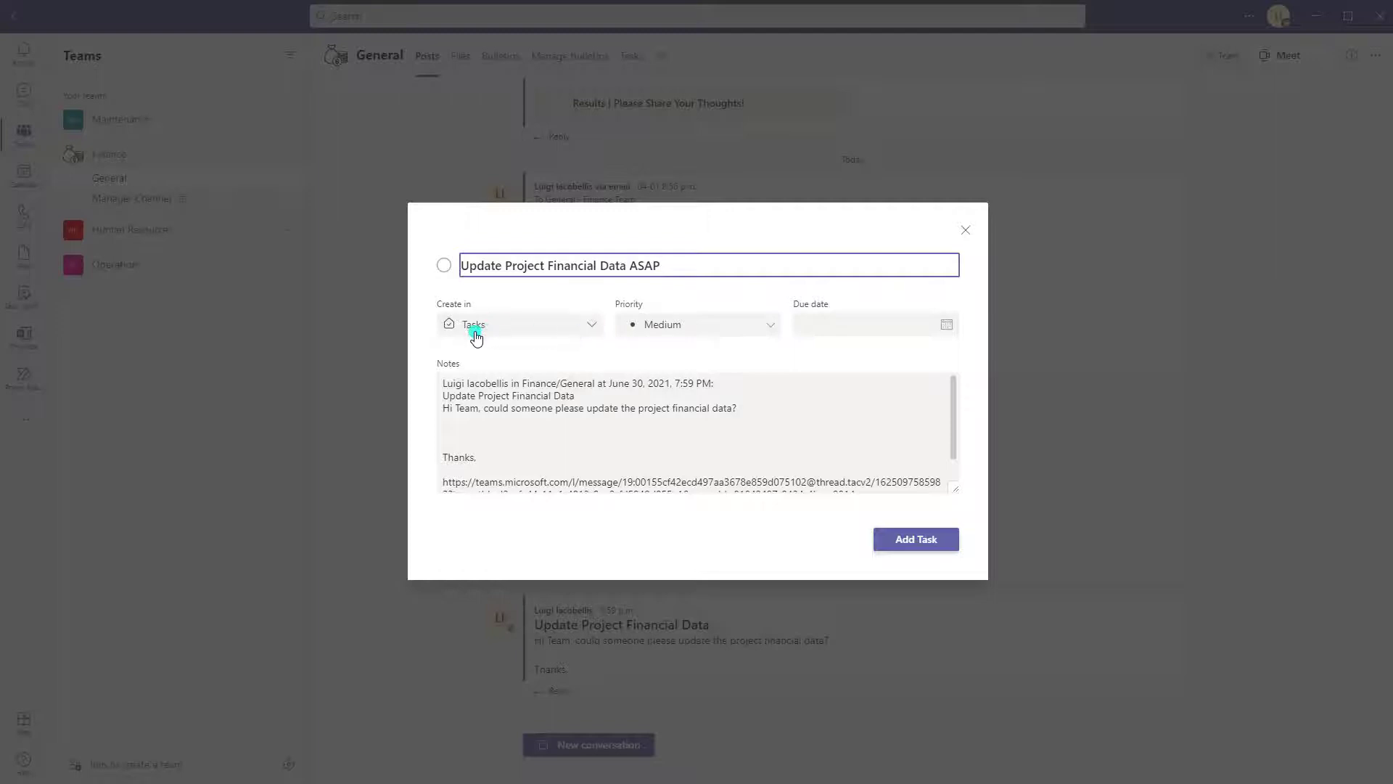
Set the task to be created in the Finance team's General / Tasks plan, in the Invoice Processing bucket
click(594, 328)
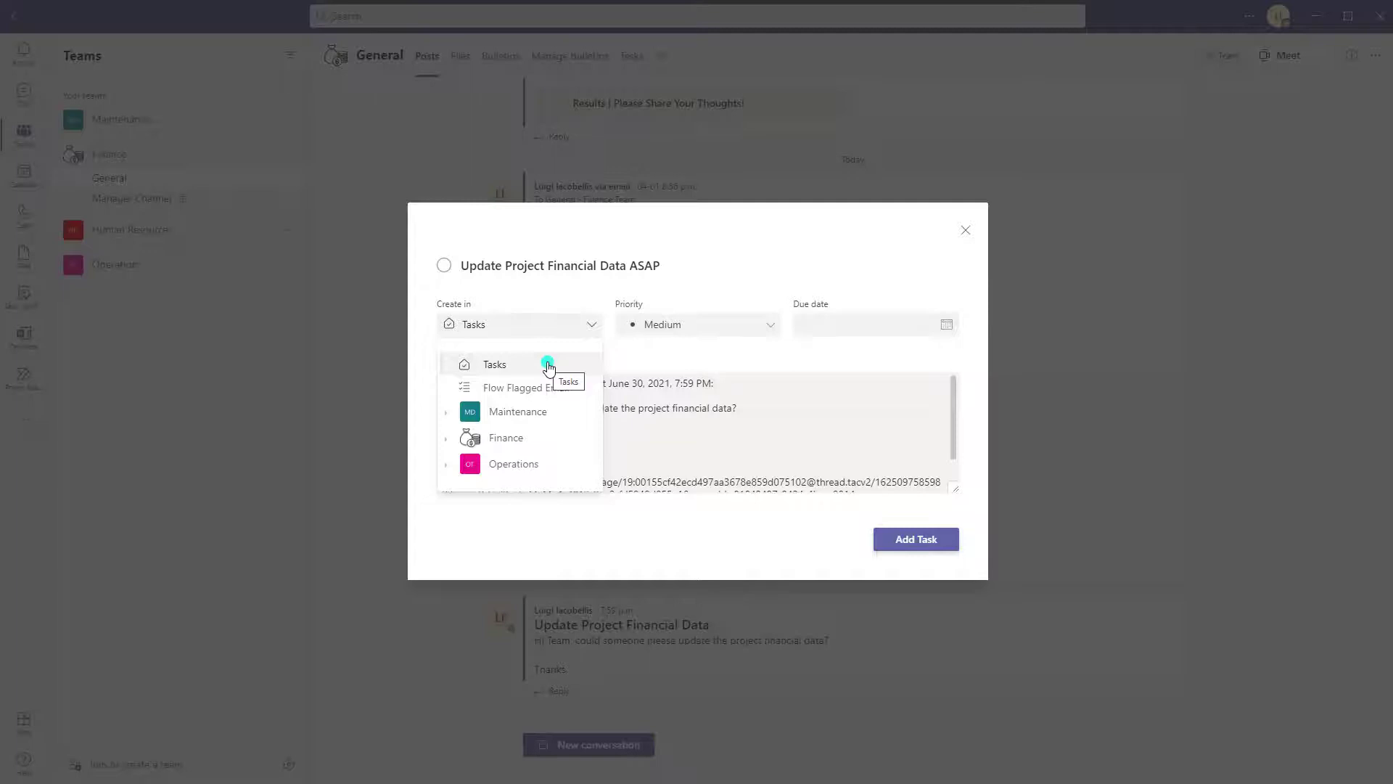
click(446, 439)
click(526, 441)
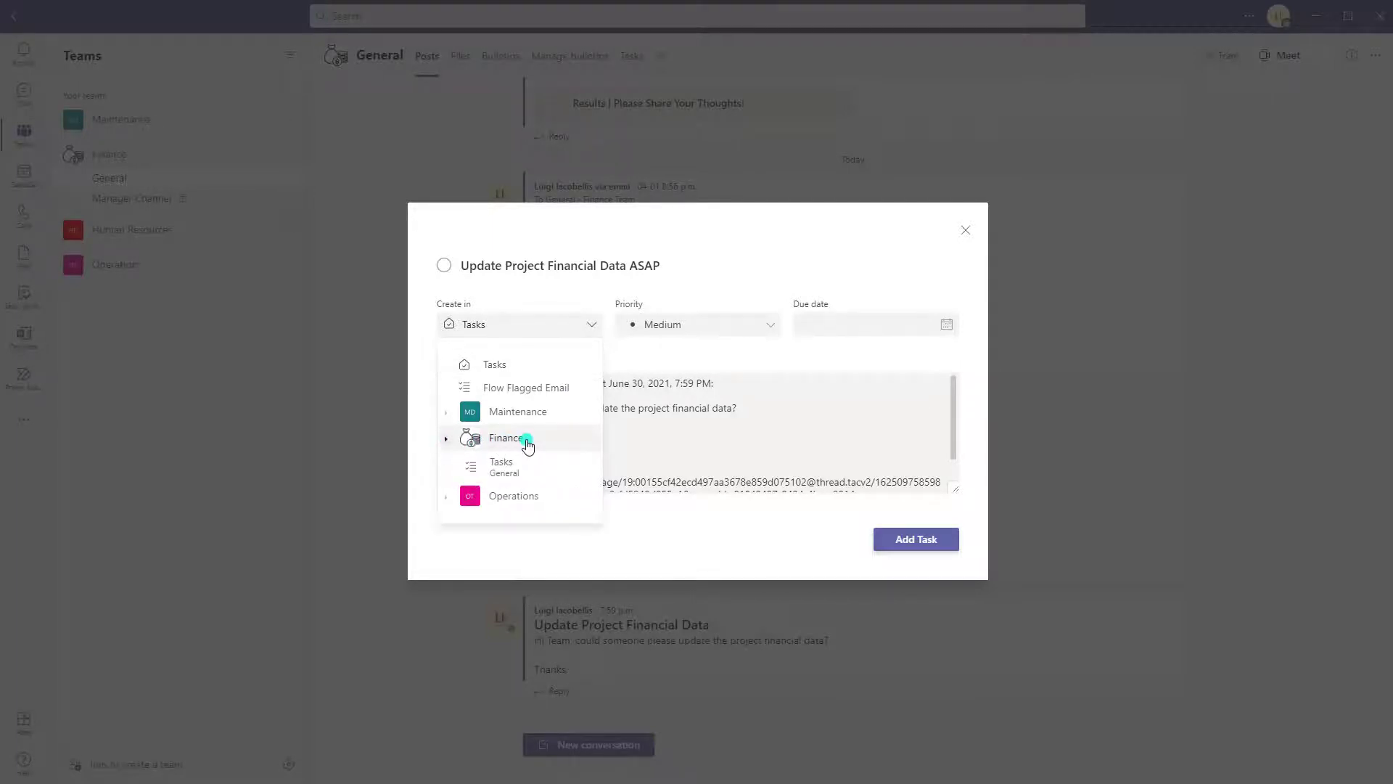
click(510, 468)
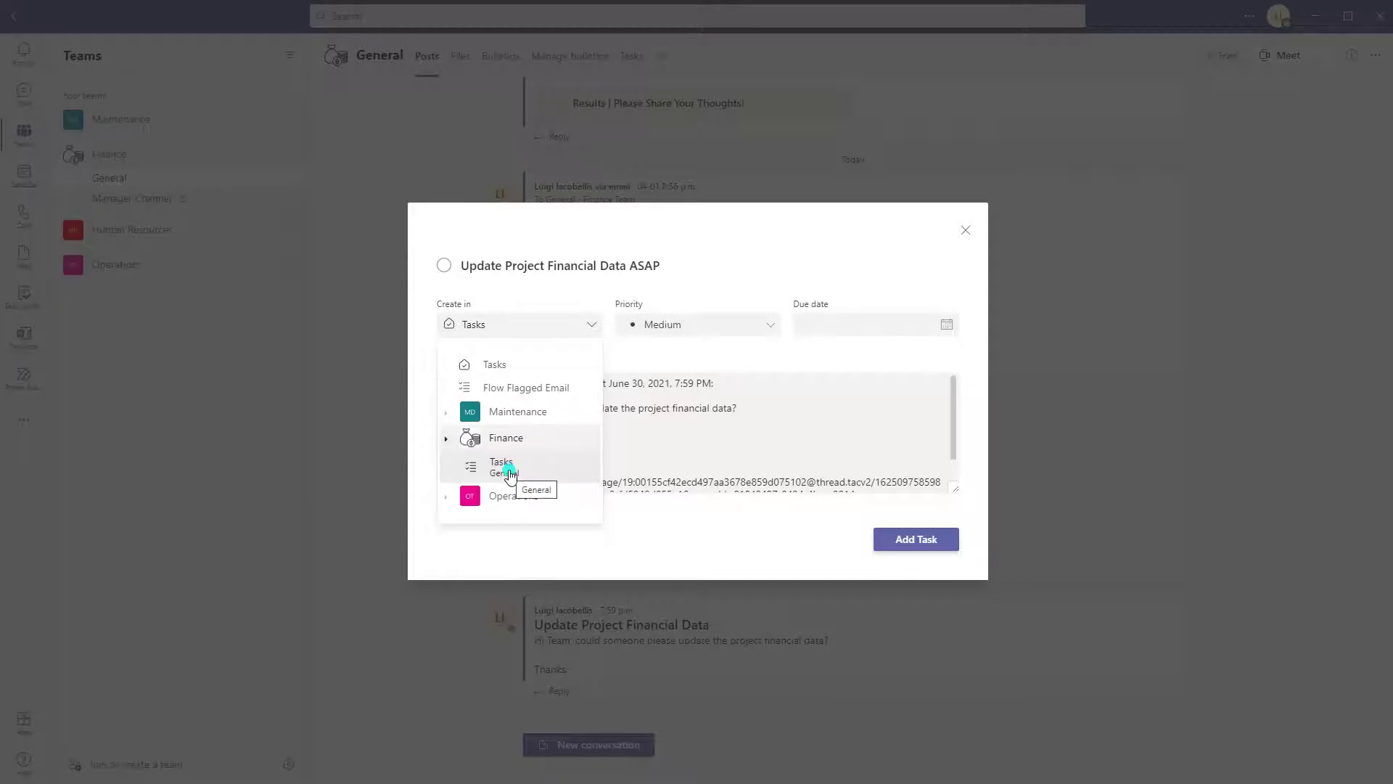
click(509, 475)
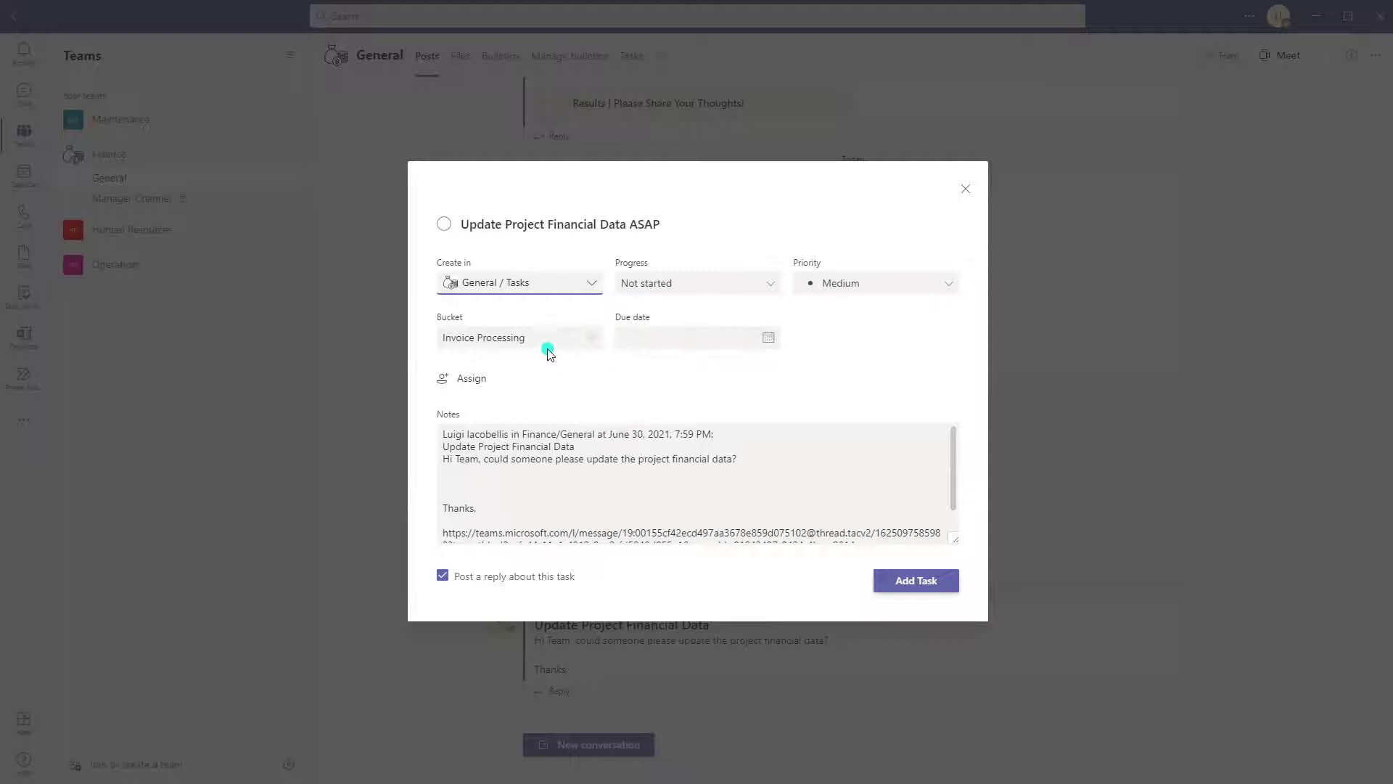
click(595, 342)
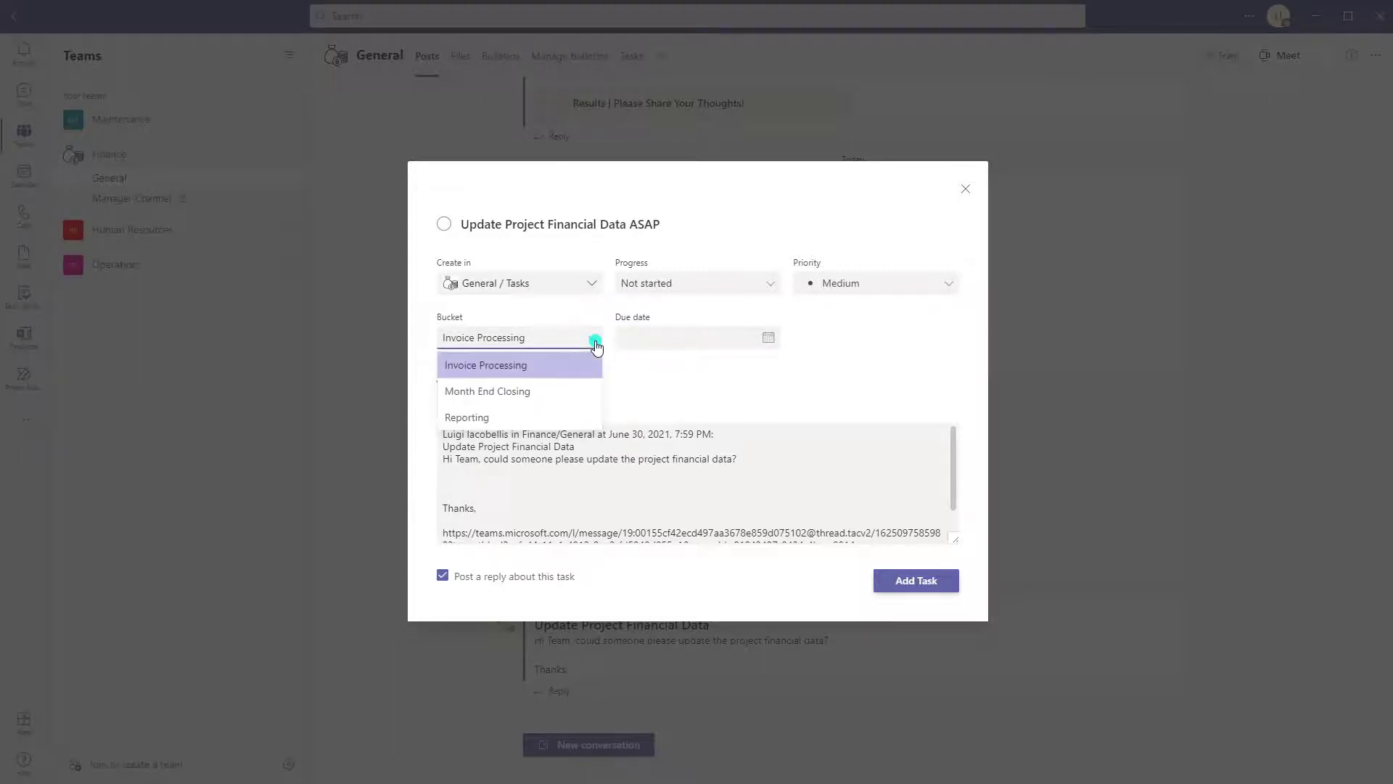
click(521, 372)
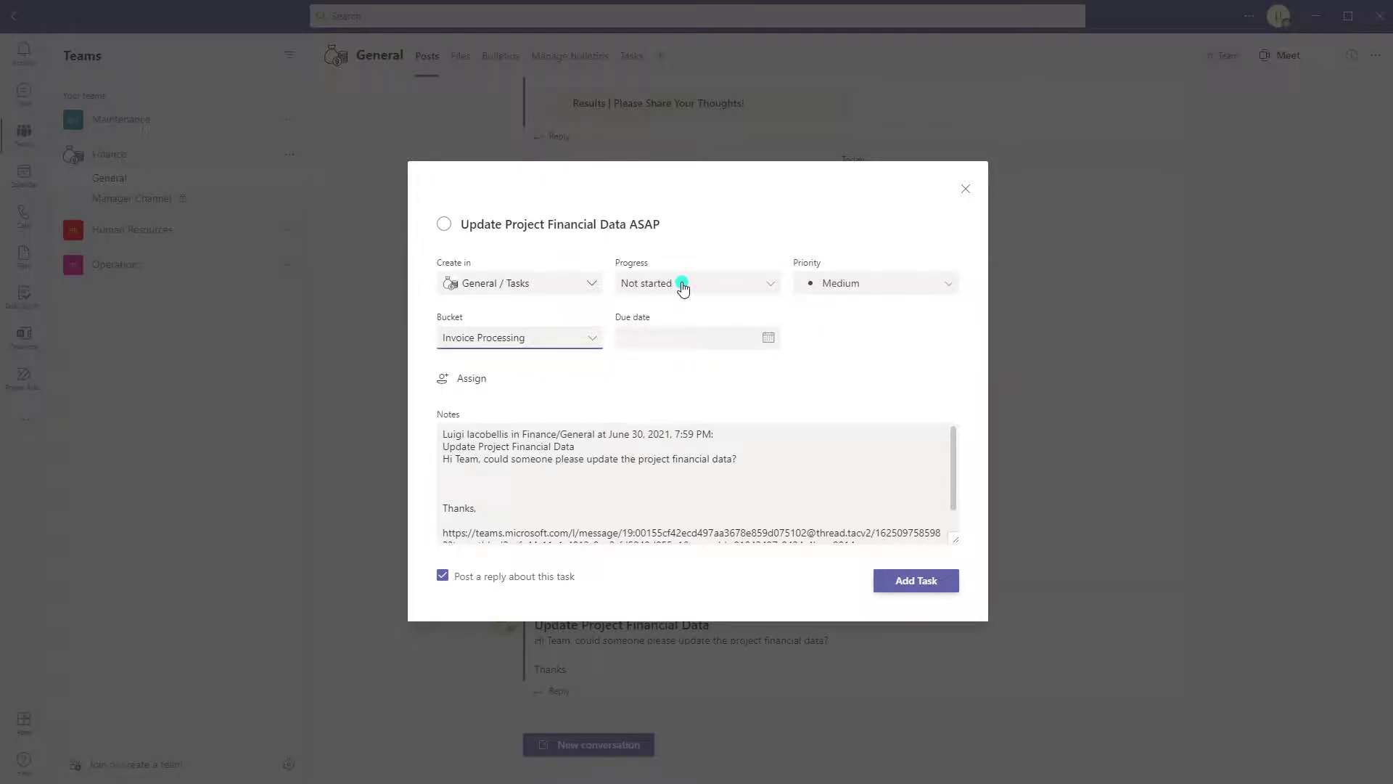
Choose Not started as the task's progress and set its priority to Important
click(764, 286)
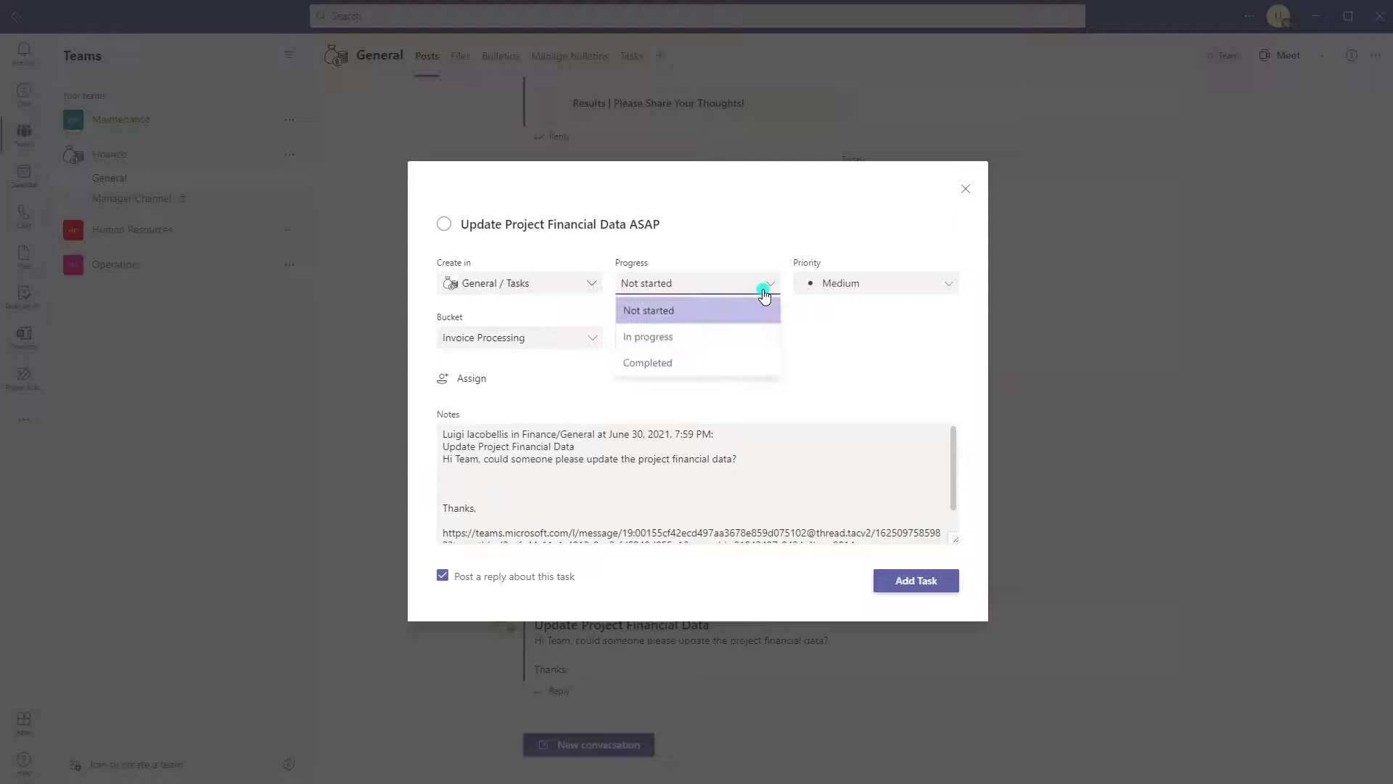
click(664, 311)
click(887, 284)
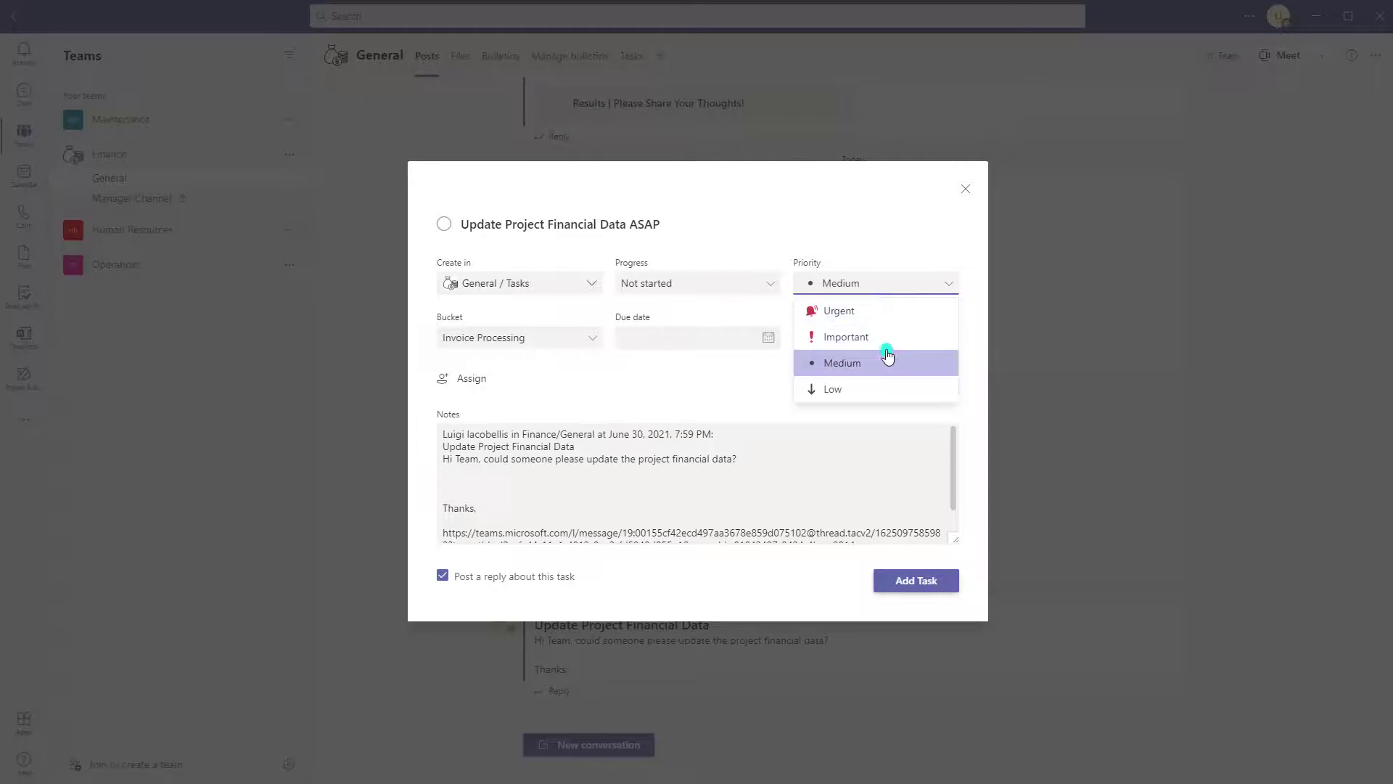
click(882, 349)
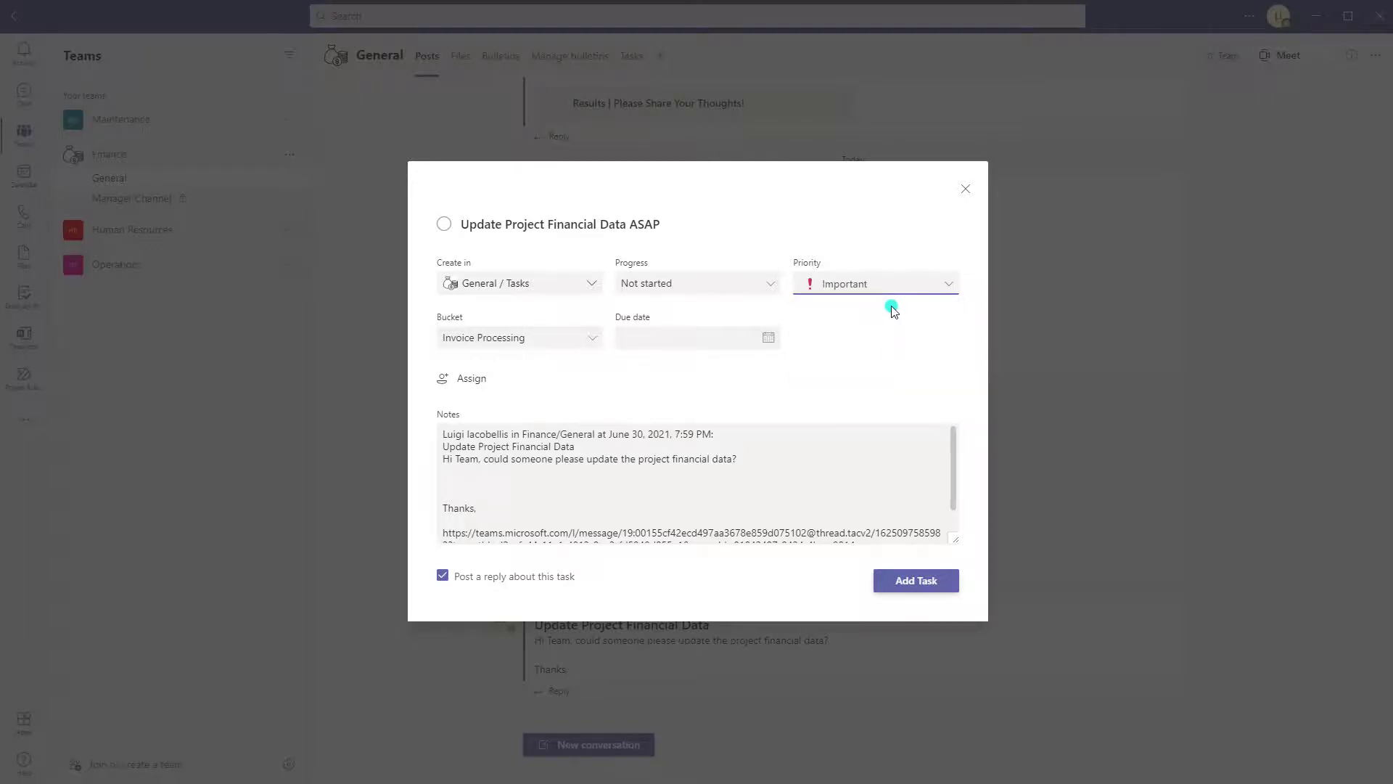
Set the task's due date to Fri Jul 02 2021 and assign it to the second listed team member
click(769, 338)
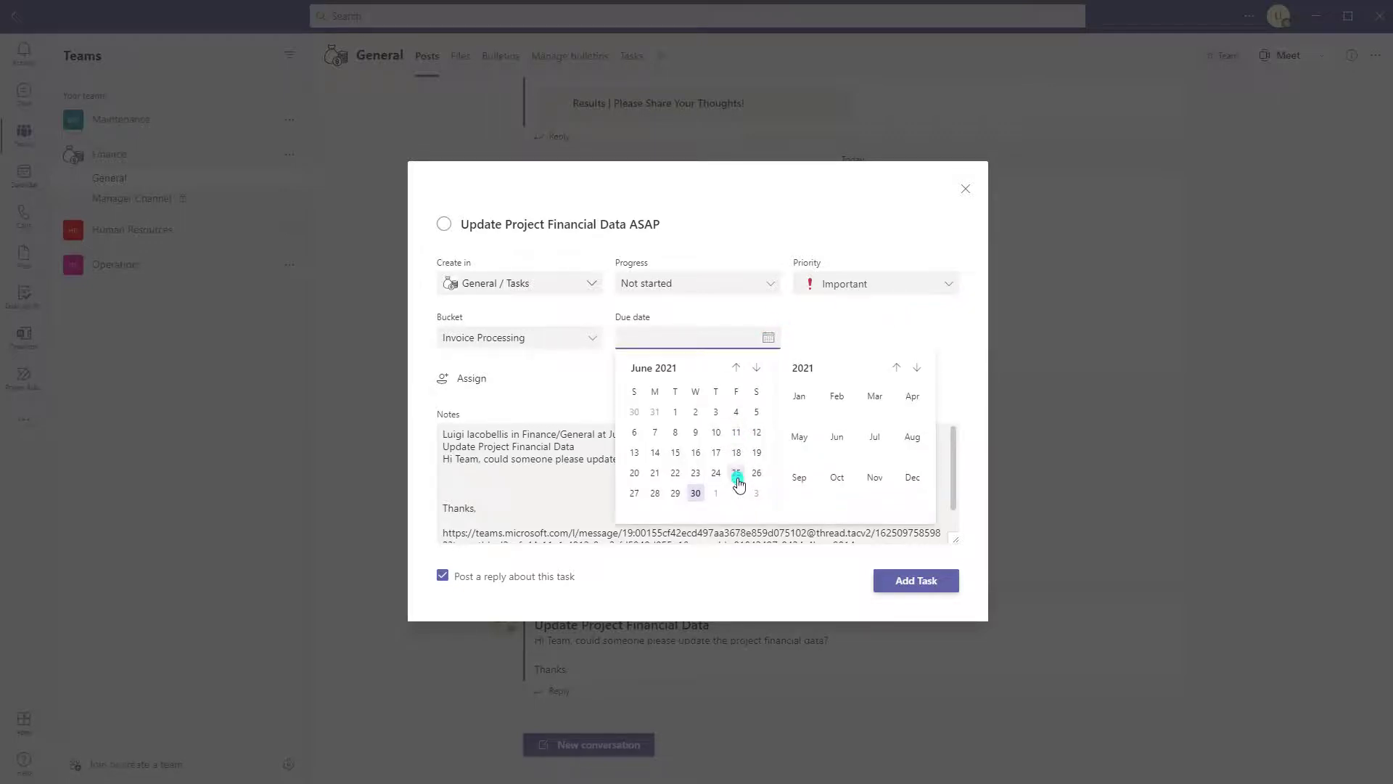
click(738, 495)
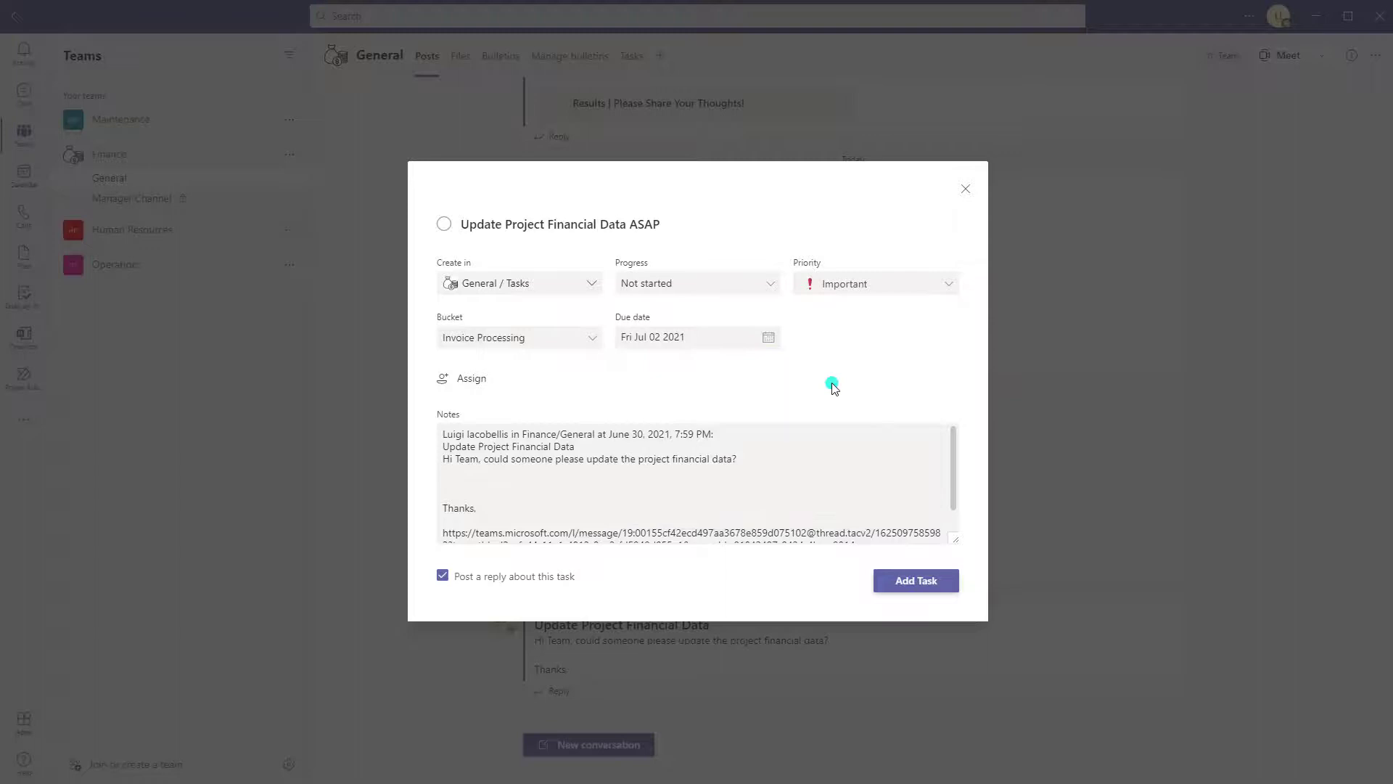
click(473, 384)
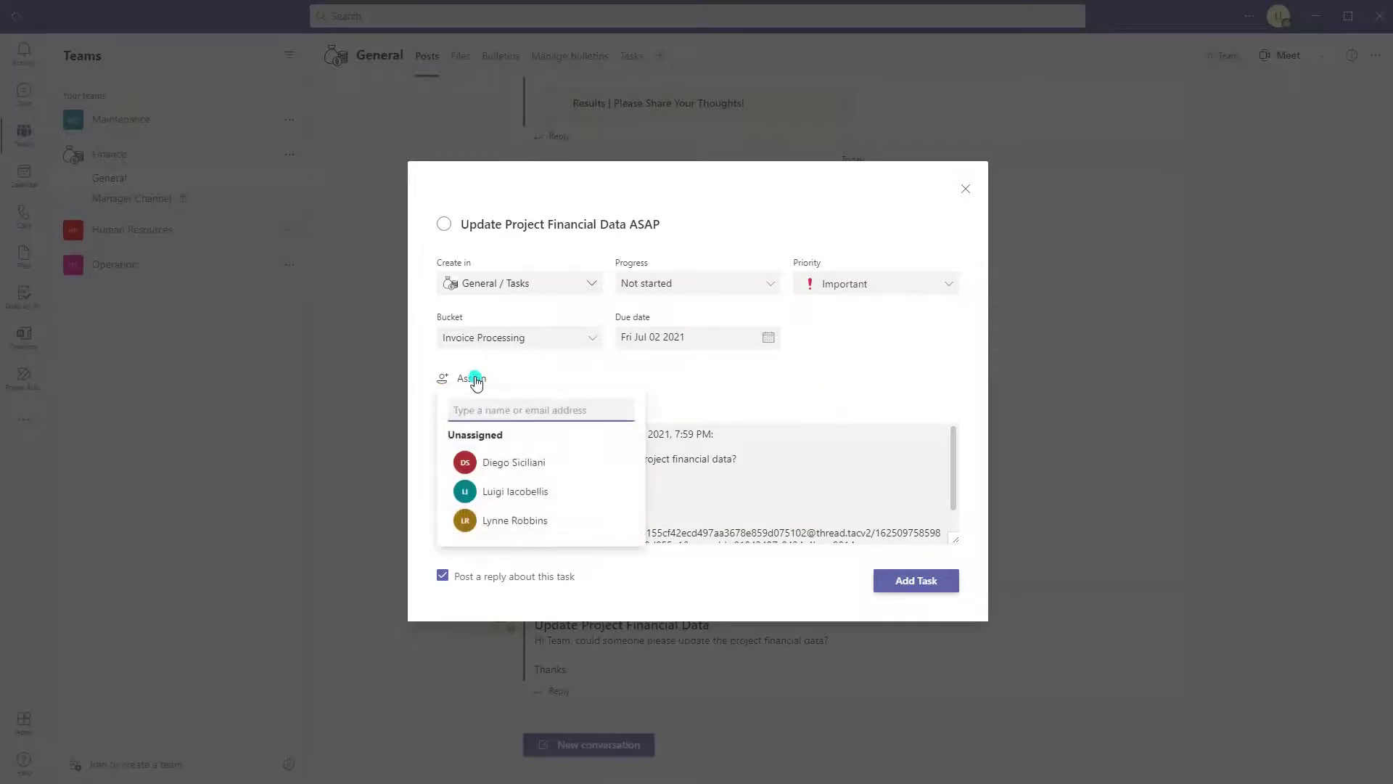
click(516, 491)
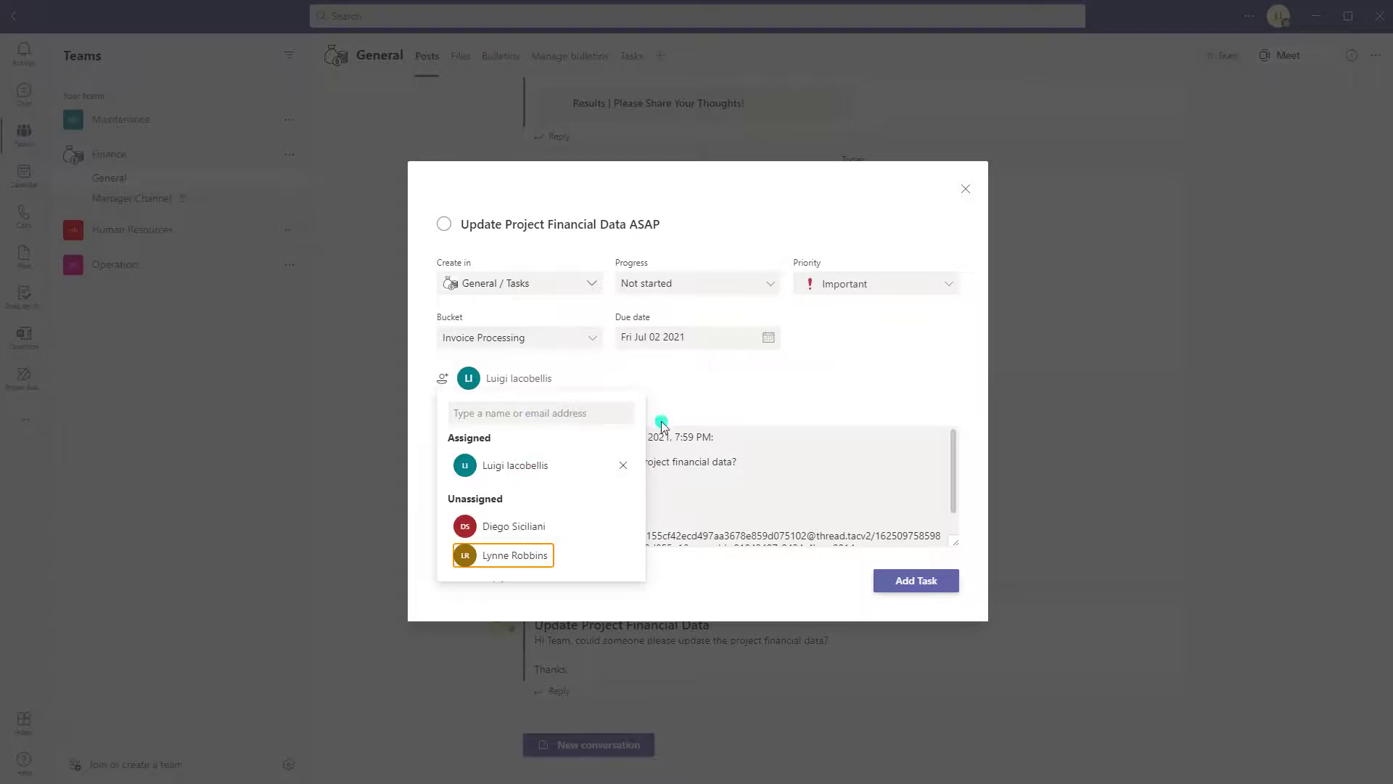
click(757, 397)
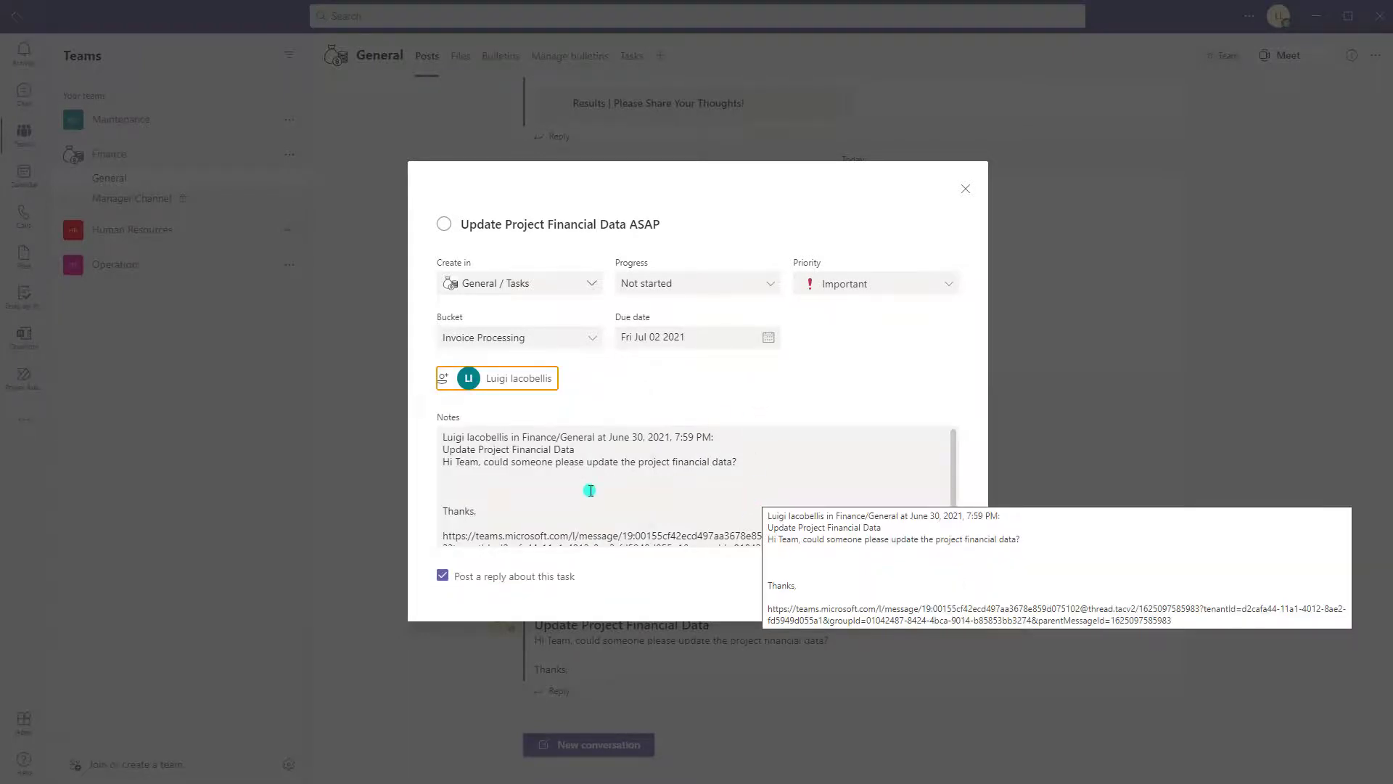
Examine the task's notes for the source channel and date, the message text and the link to the original post
click(520, 447)
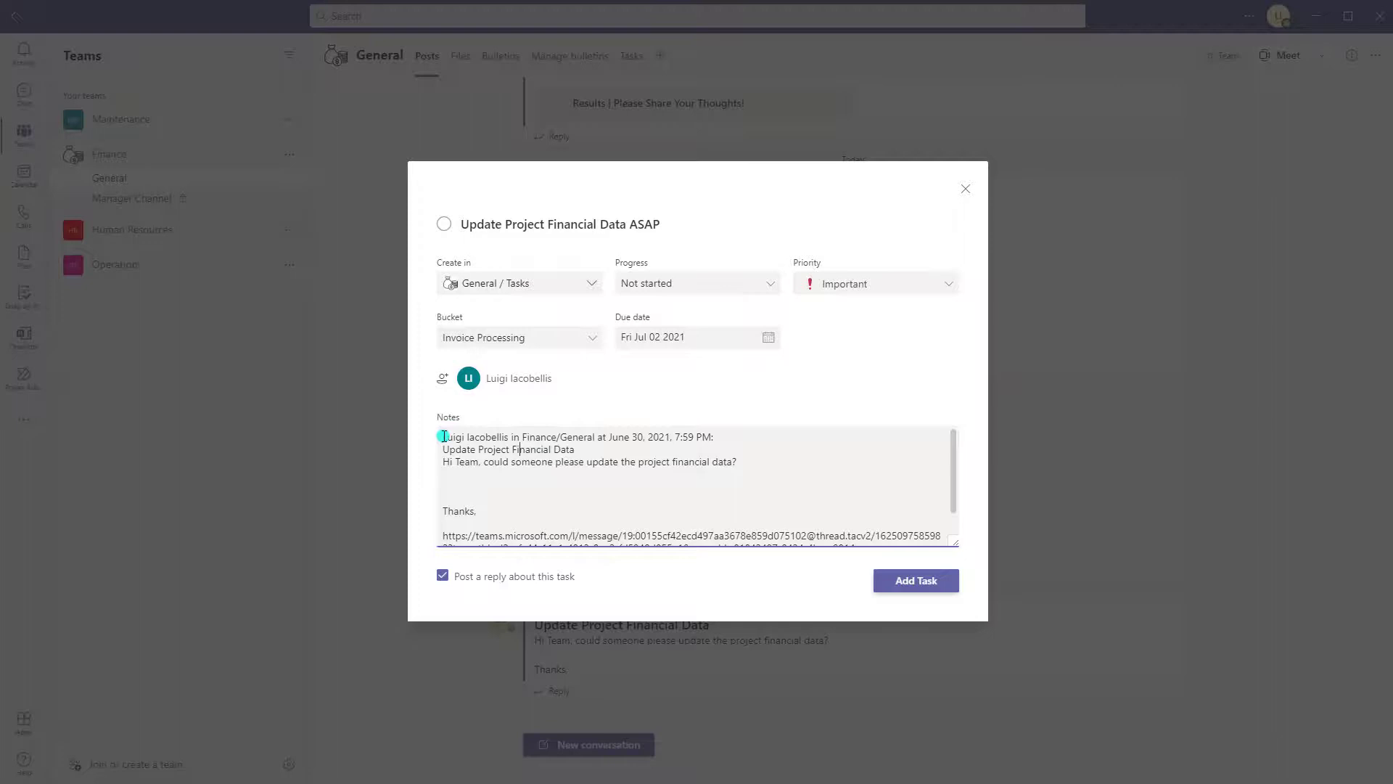
drag(444, 436, 719, 438)
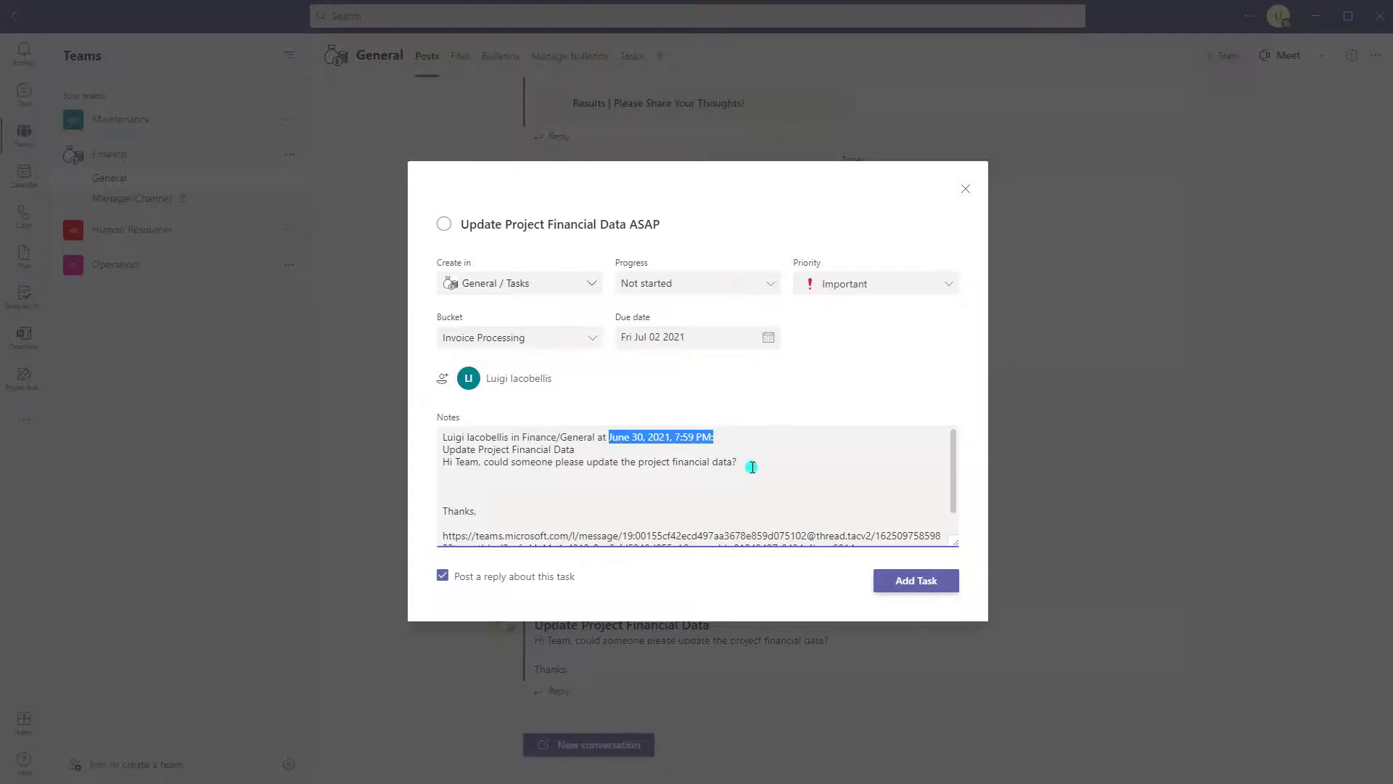
drag(576, 449, 426, 441)
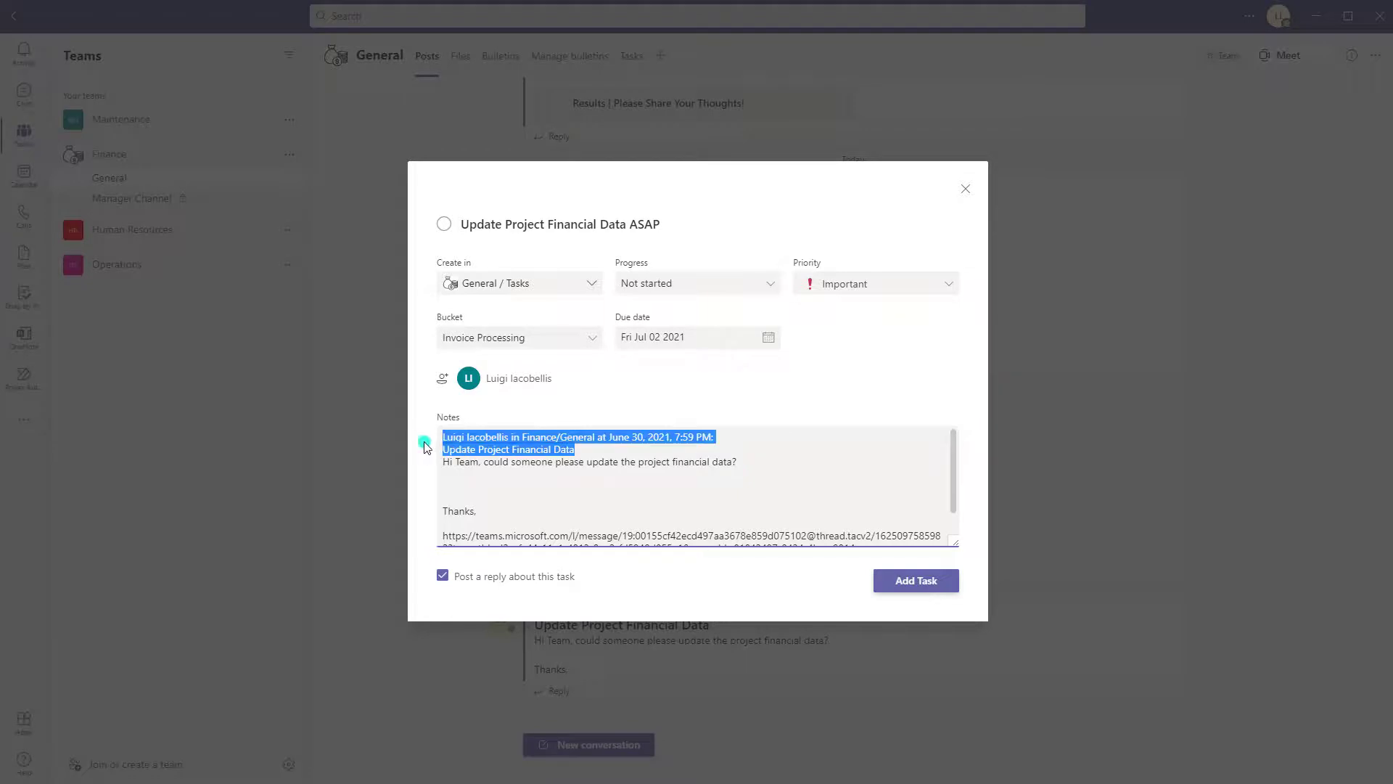
click(738, 462)
drag(737, 462, 440, 463)
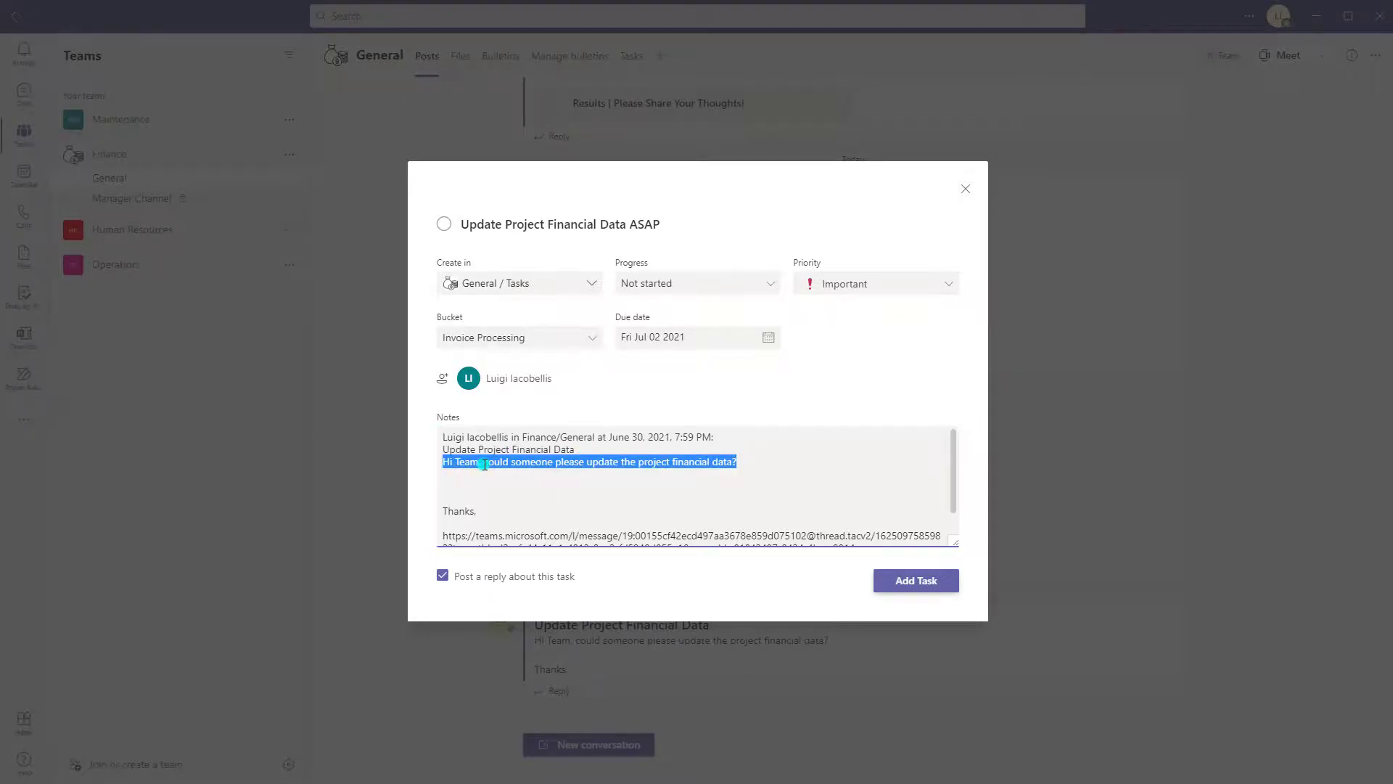
scroll(485, 465, down, 1)
drag(676, 537, 421, 517)
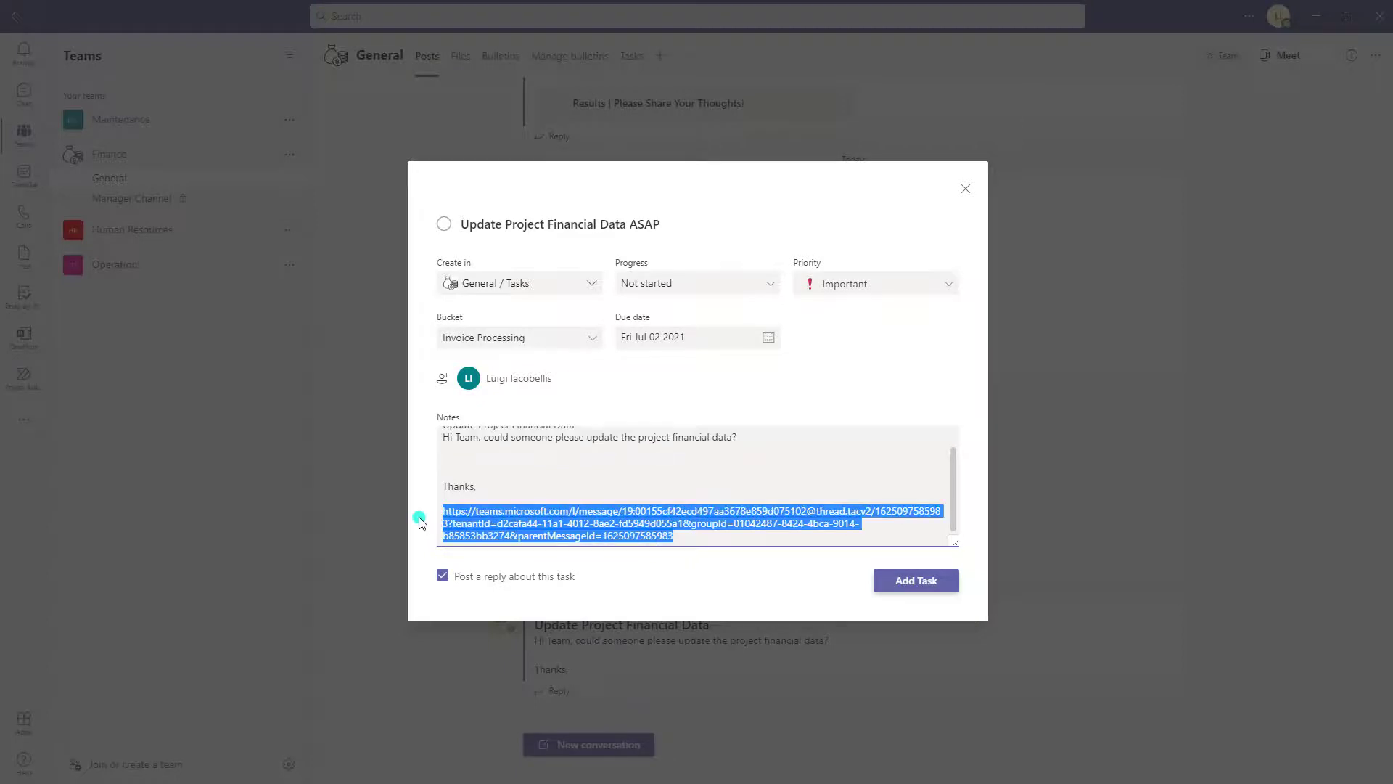
click(728, 553)
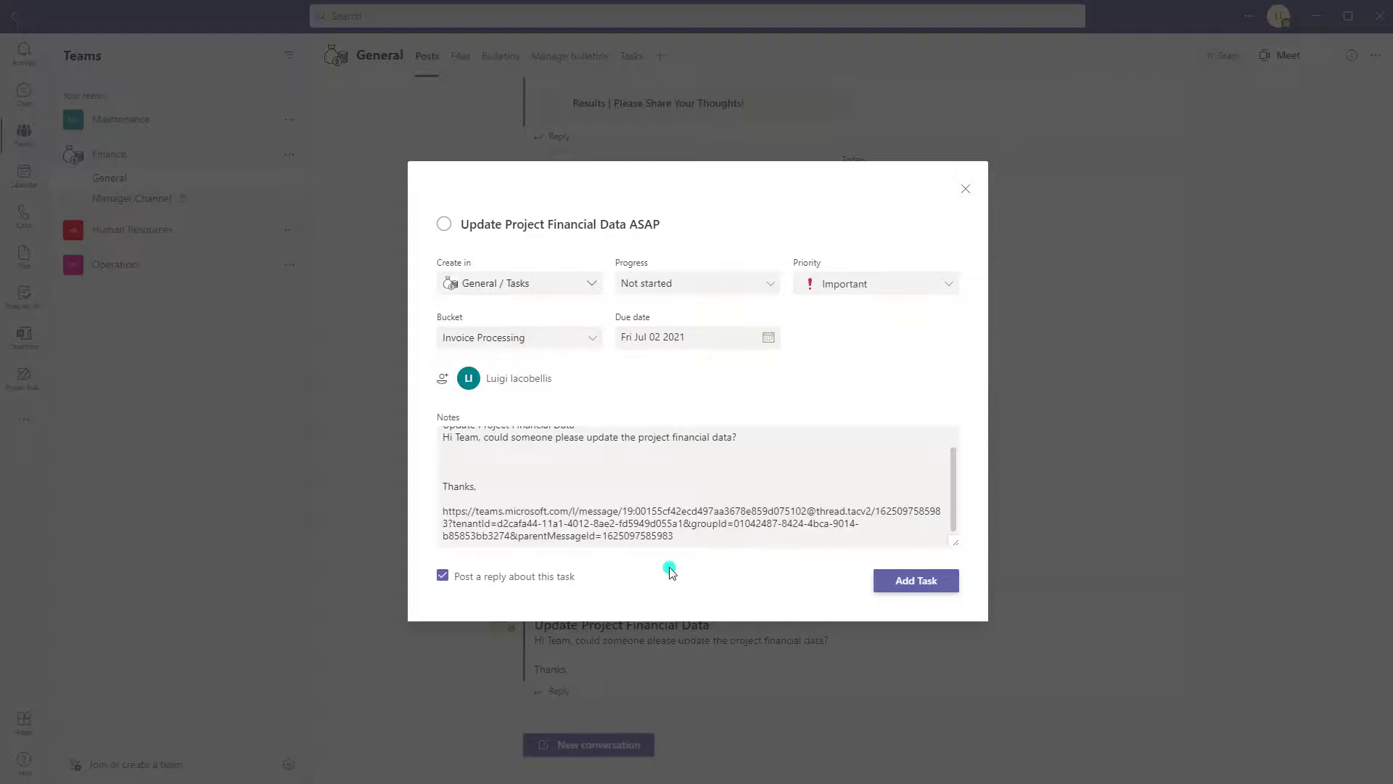
Add the task with a reply about it posted to the conversation, and review its details in the Tasks app
click(443, 579)
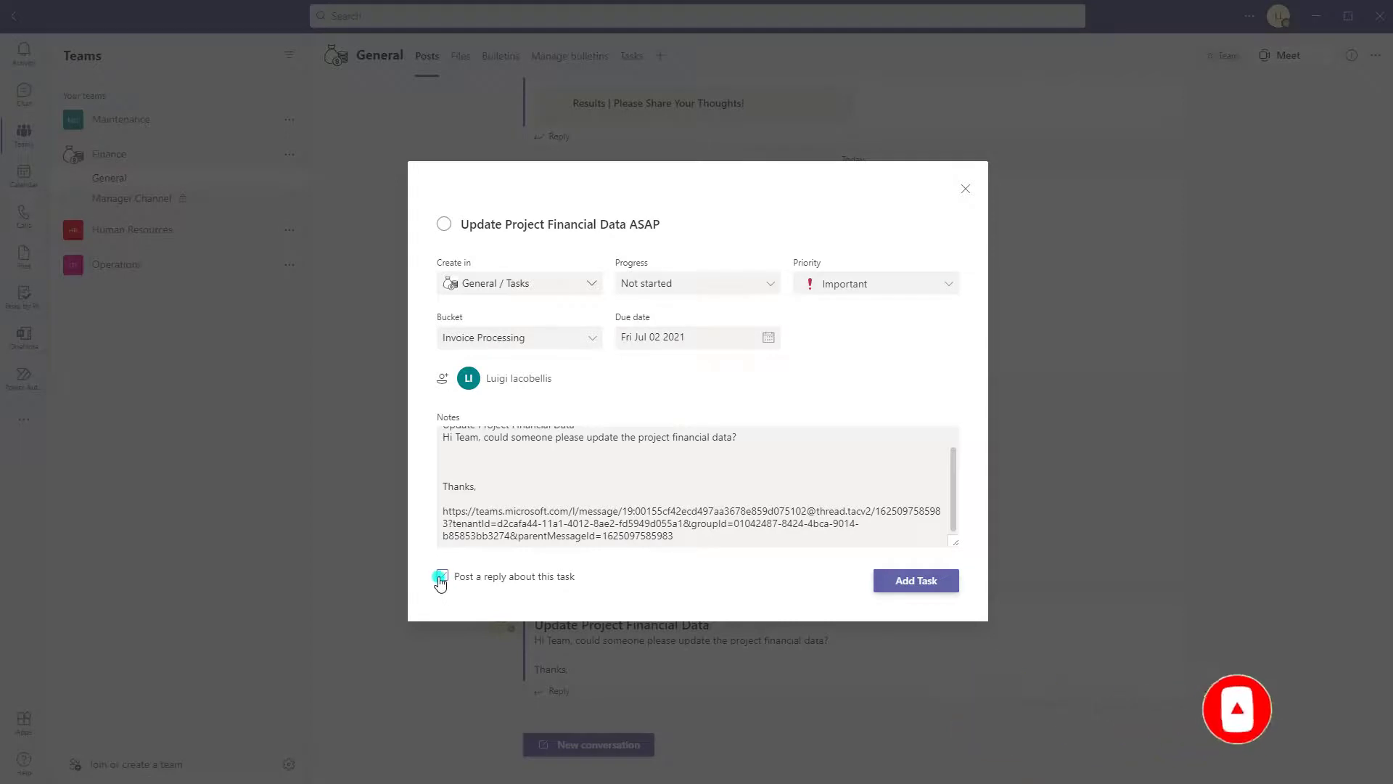
click(441, 579)
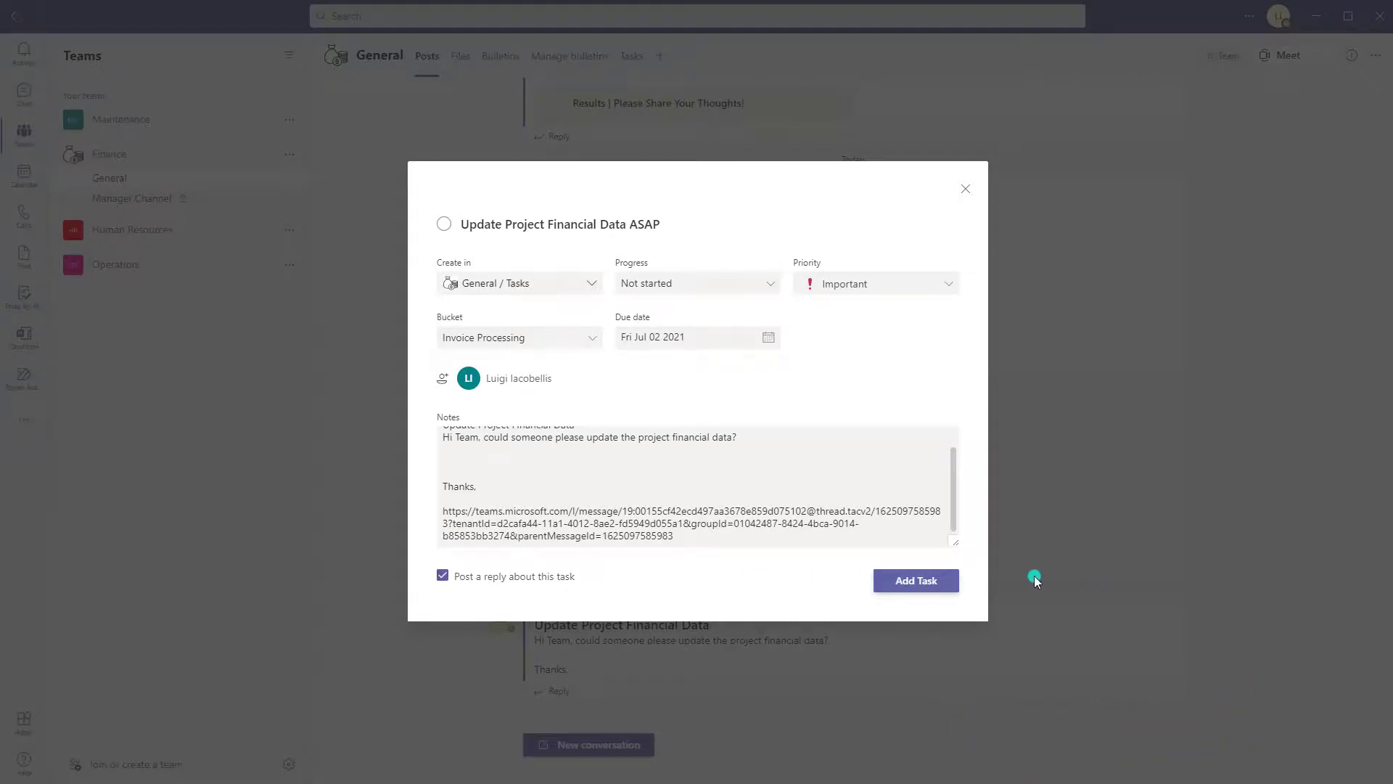
click(920, 582)
click(920, 582)
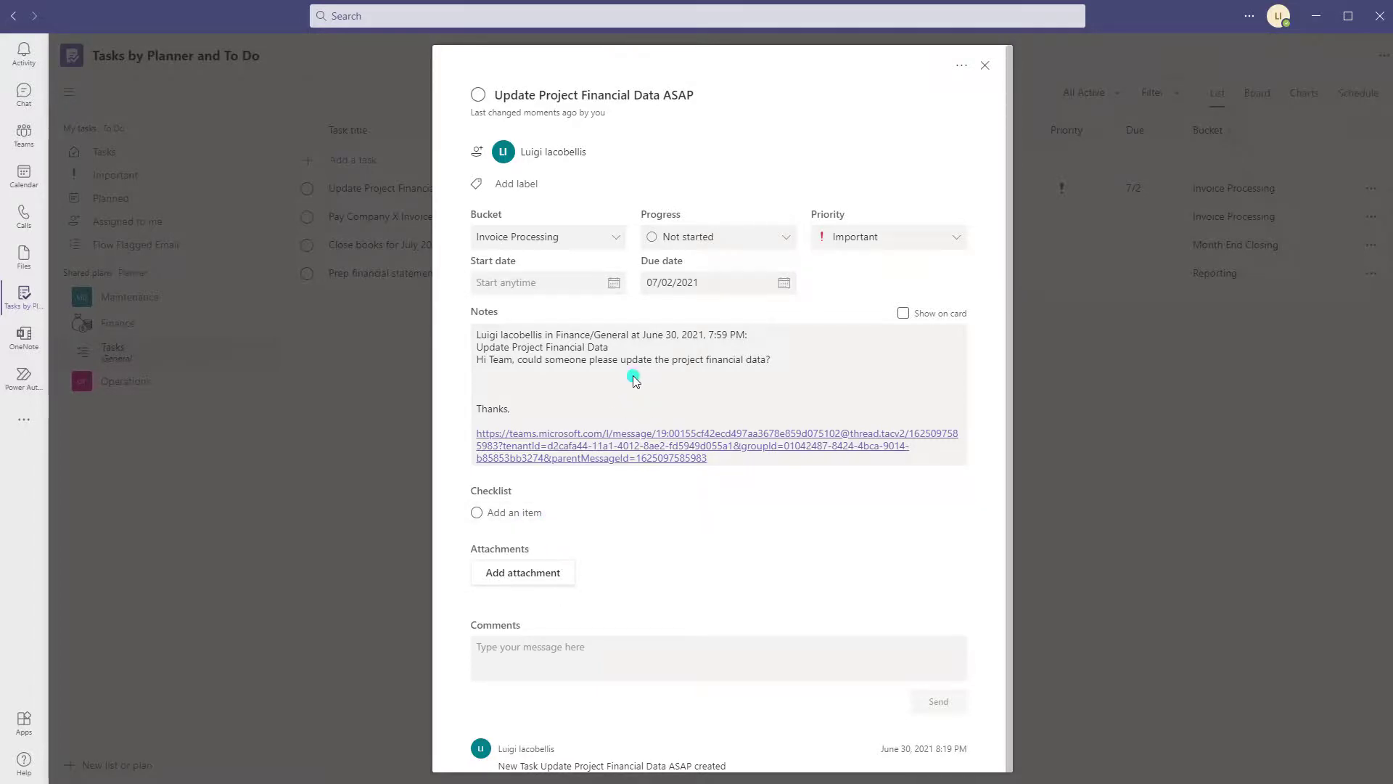
scroll(657, 435, down, 1)
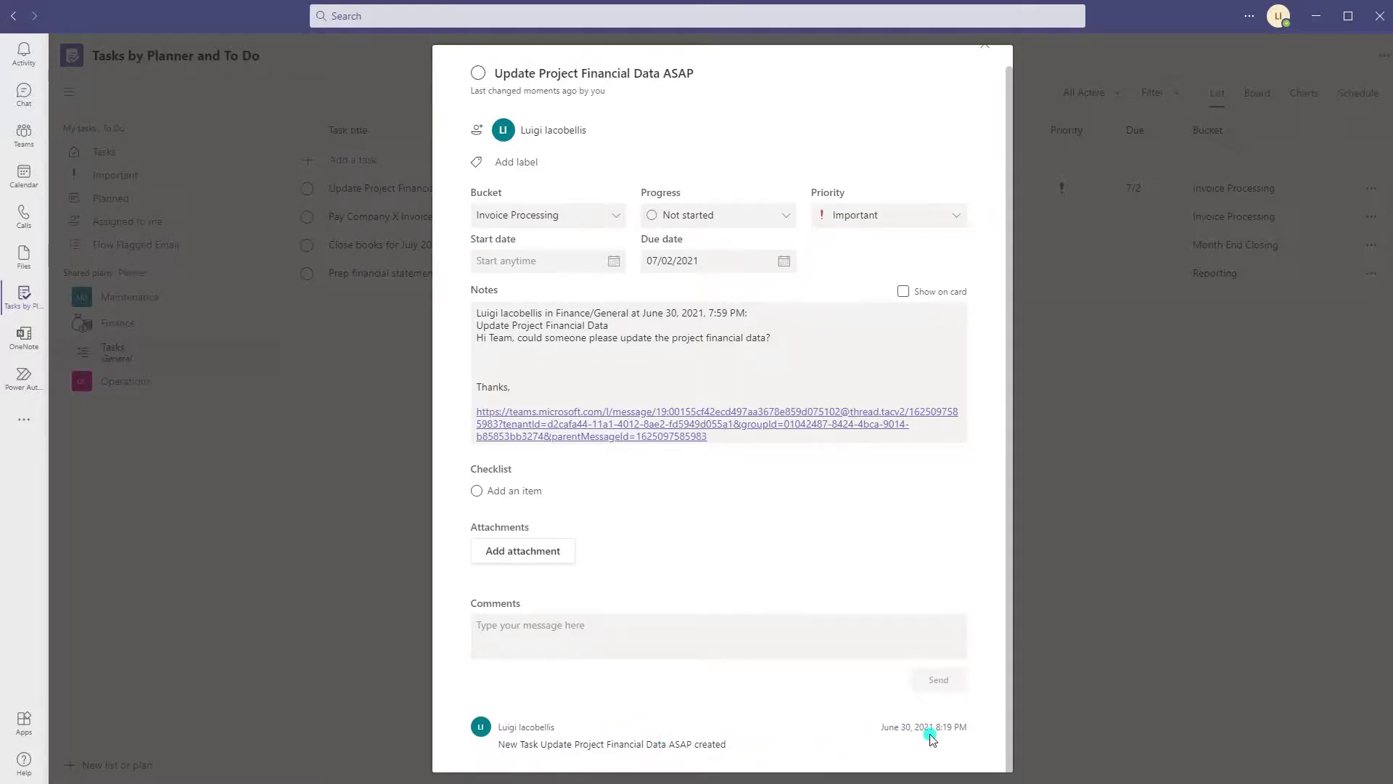
click(1099, 619)
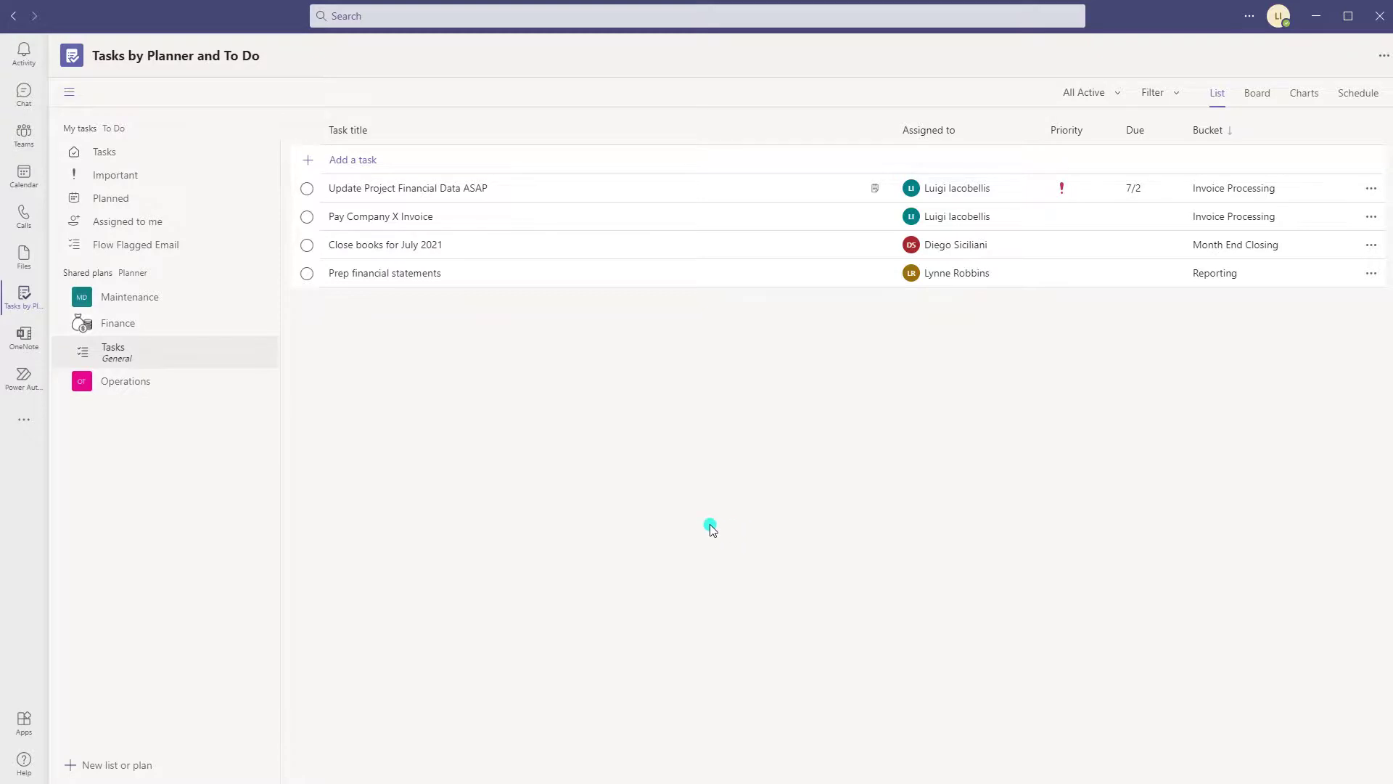
Create a task in the personal Tasks list from today's chat message asking for approval to proceed with the purchase
click(27, 94)
click(213, 186)
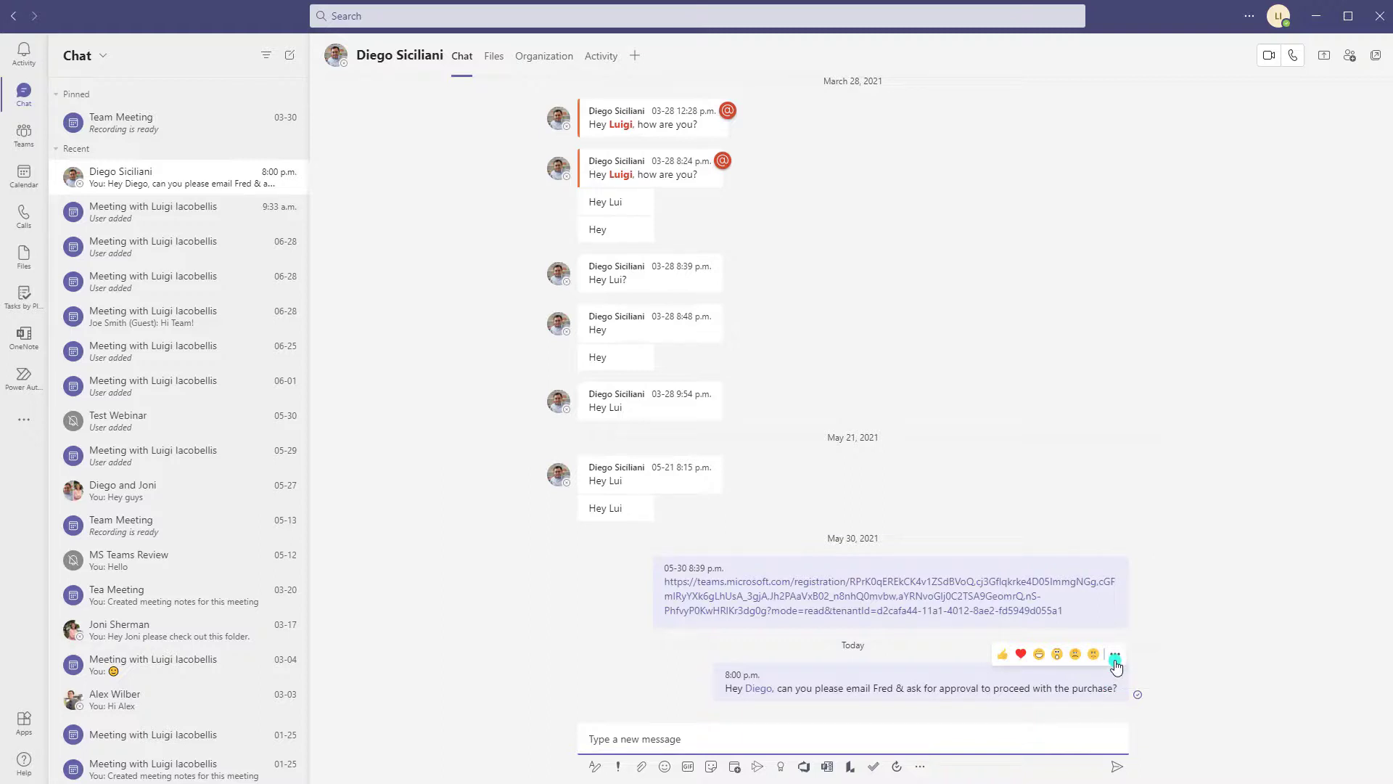
click(1115, 657)
mouse_move(1127, 664)
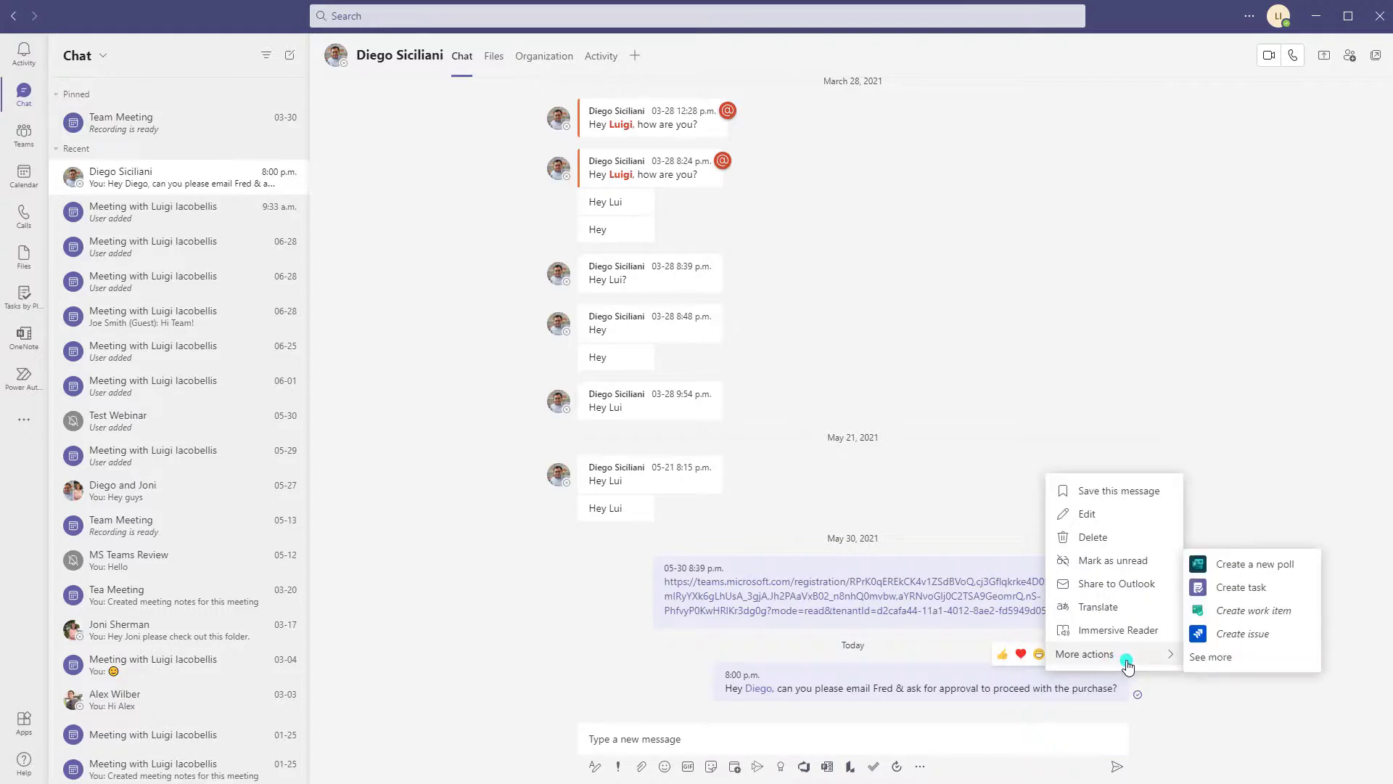
click(1275, 588)
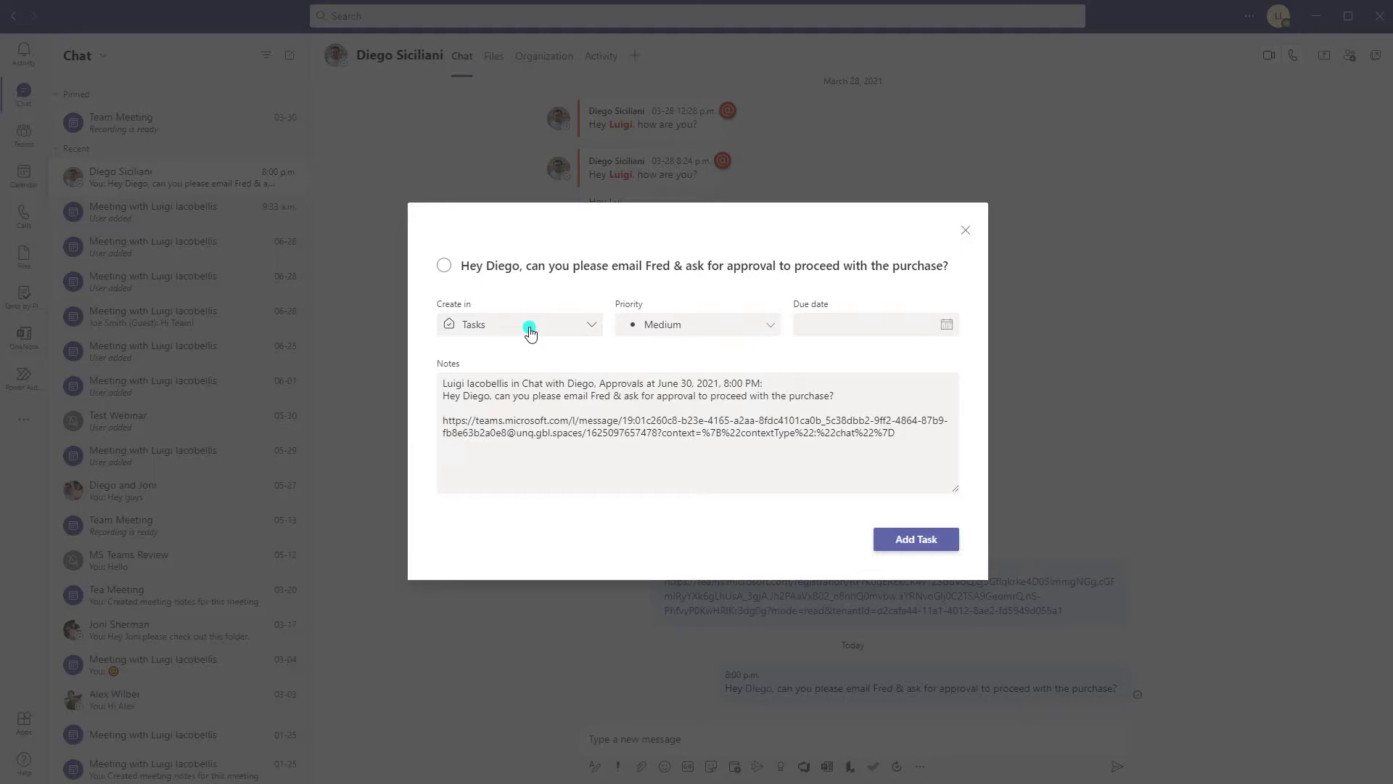
click(920, 541)
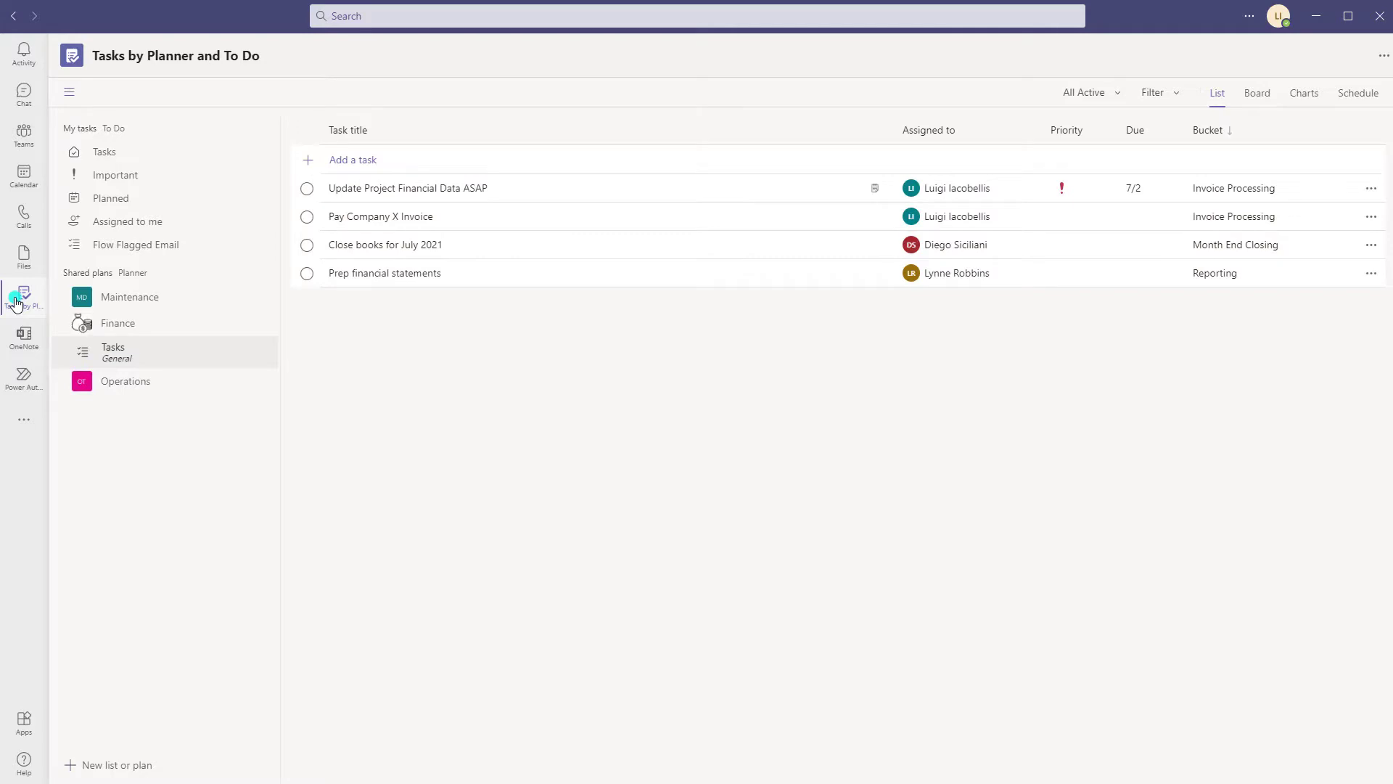
Open the purchase-approval task in the personal Tasks list and examine its notes for the chat source, date and message link
click(119, 161)
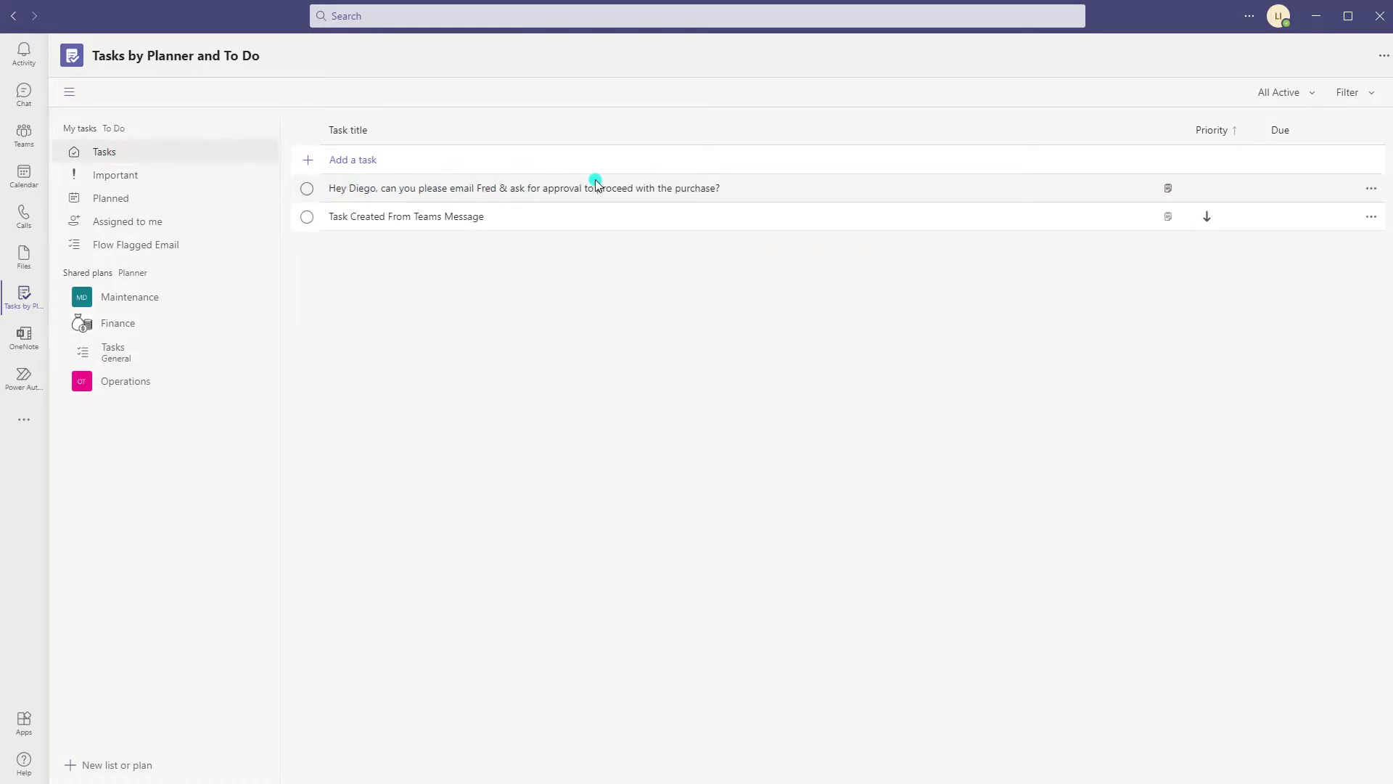
click(656, 189)
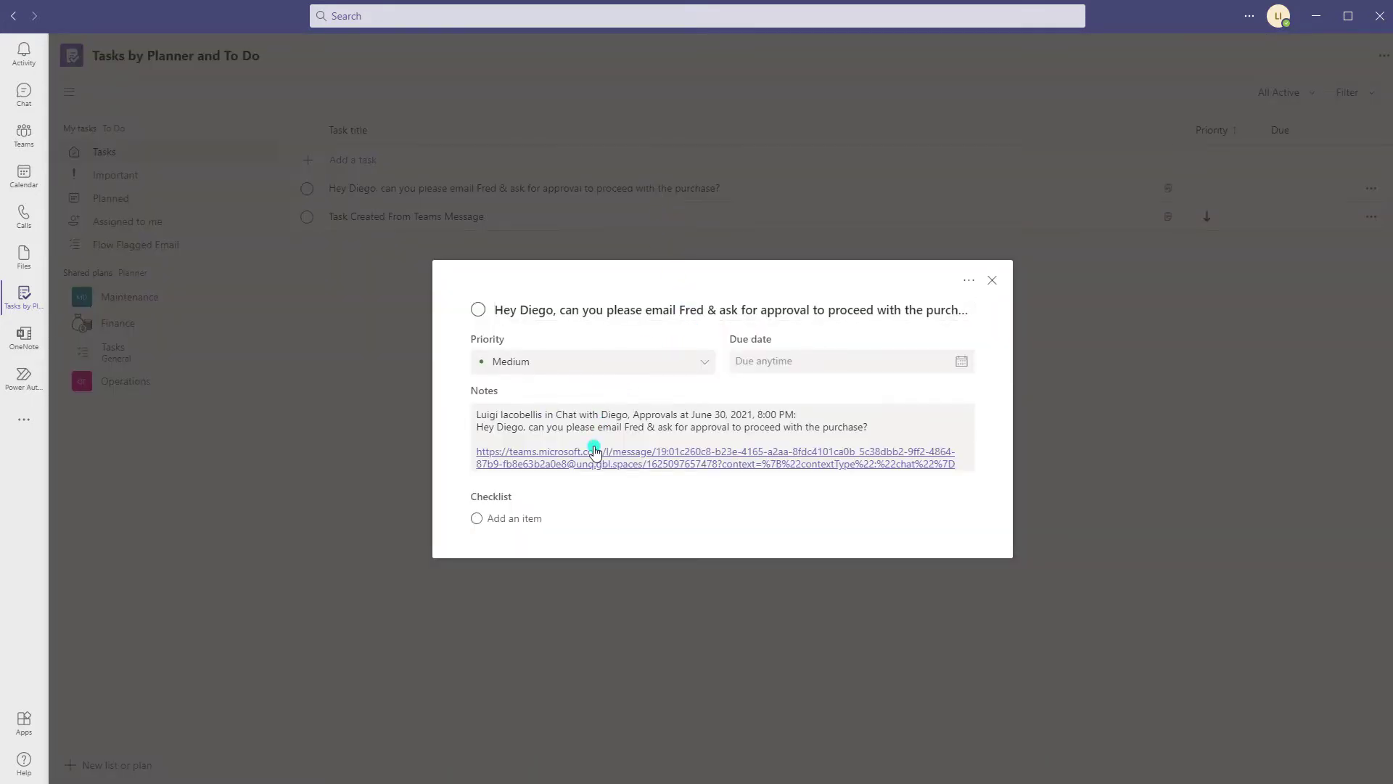
click(478, 417)
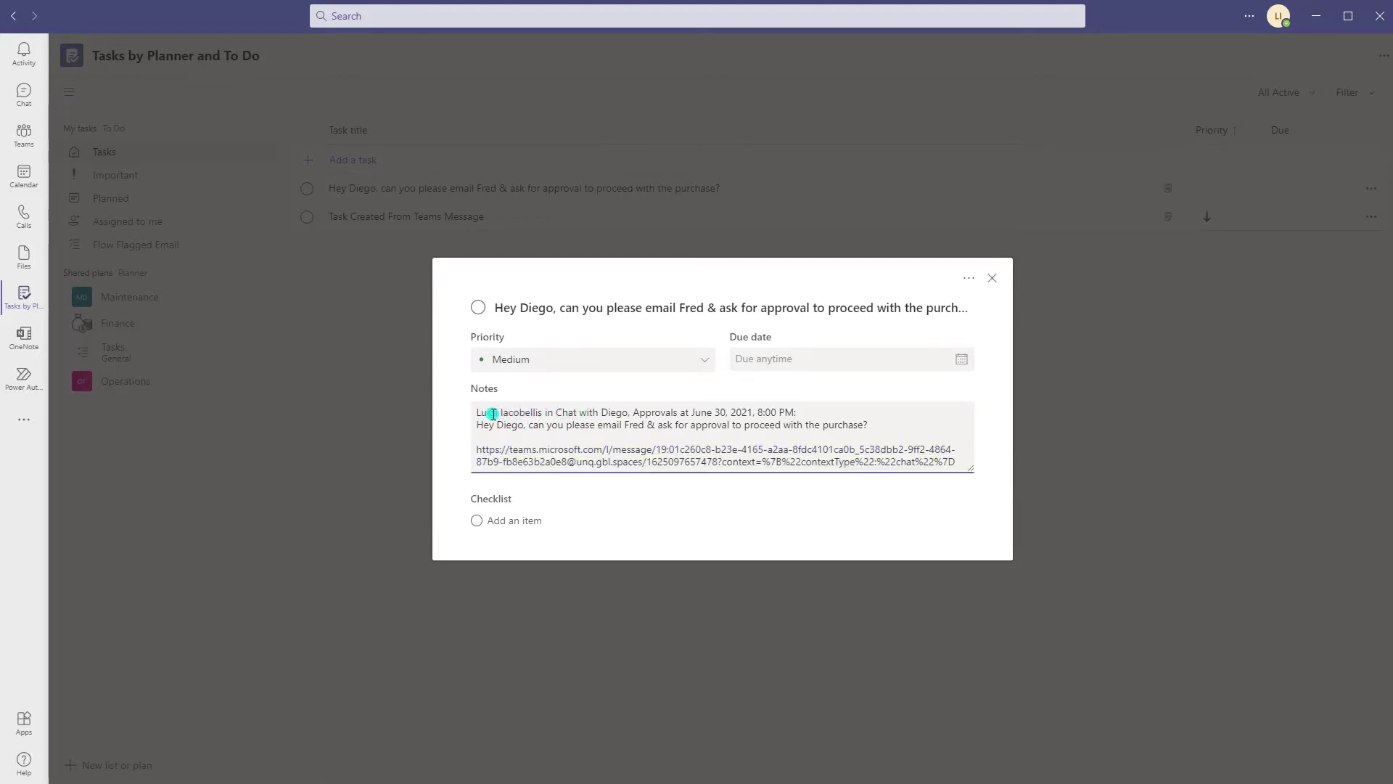
drag(479, 414, 810, 412)
click(693, 416)
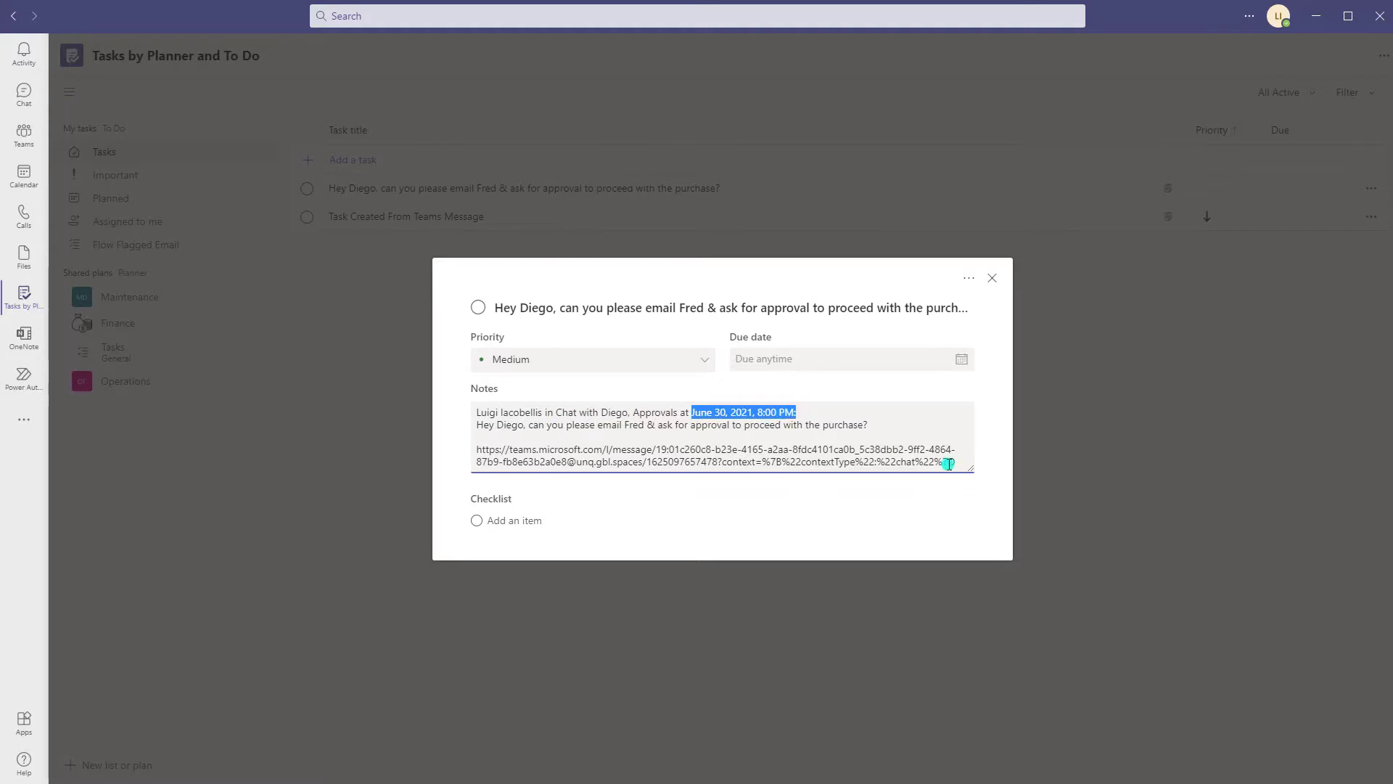
drag(958, 465, 475, 452)
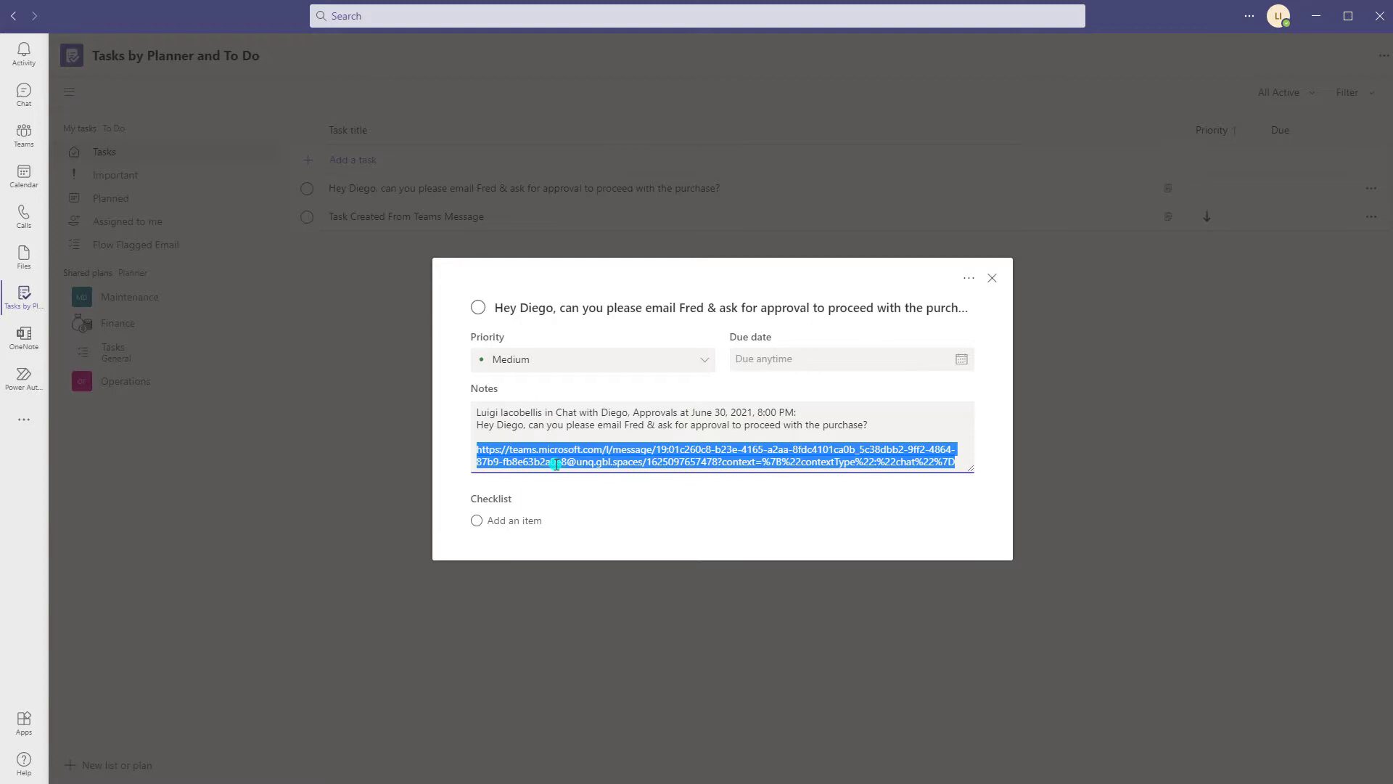